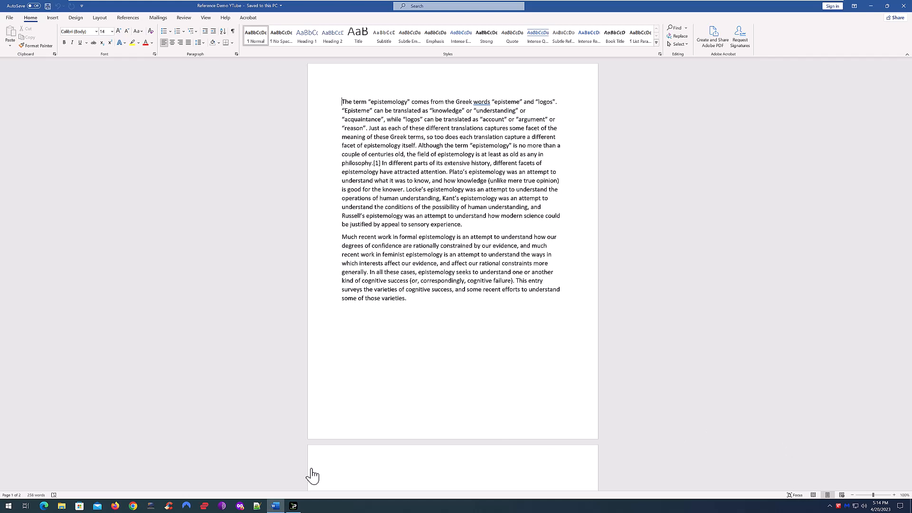
Switch to Chrome in a maximized window and search Google for "endnote"
{"action": "left_click", "coordinate": [134, 506]}
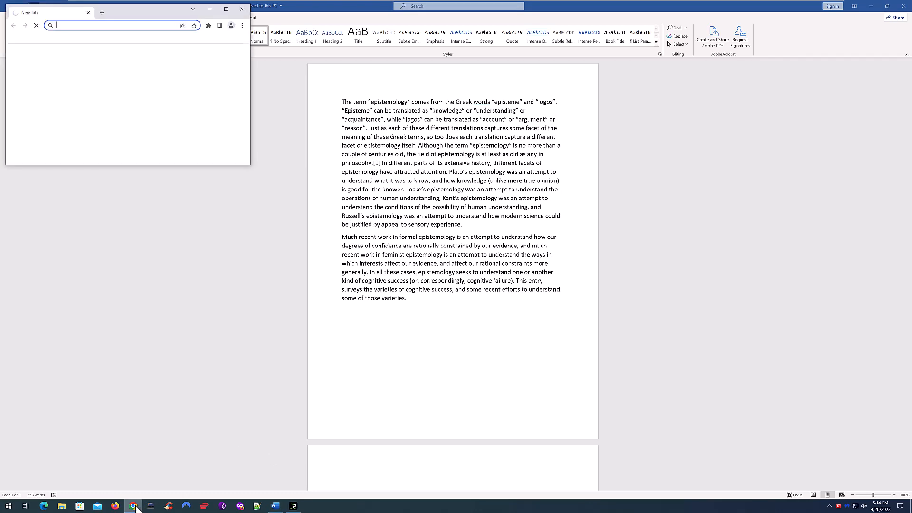
{"action": "left_click", "coordinate": [226, 9]}
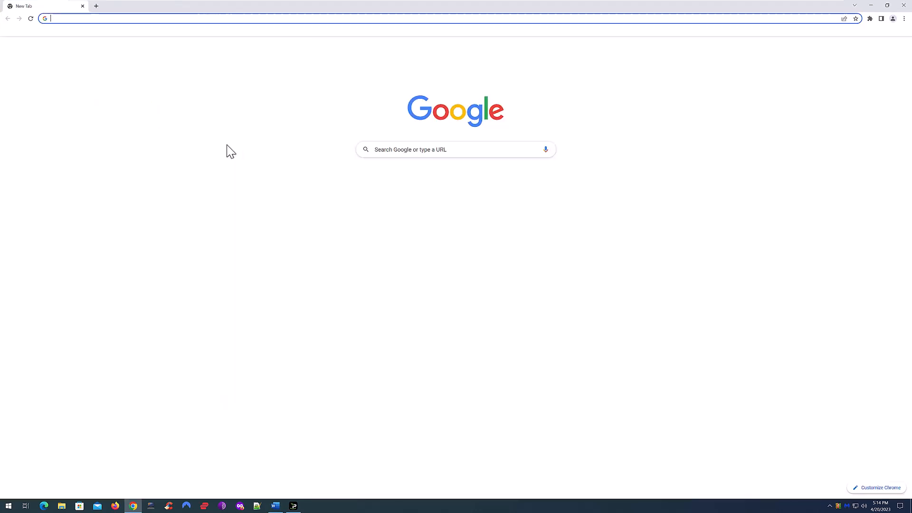
{"action": "left_click", "coordinate": [389, 148]}
{"action": "type", "text": "endont"}
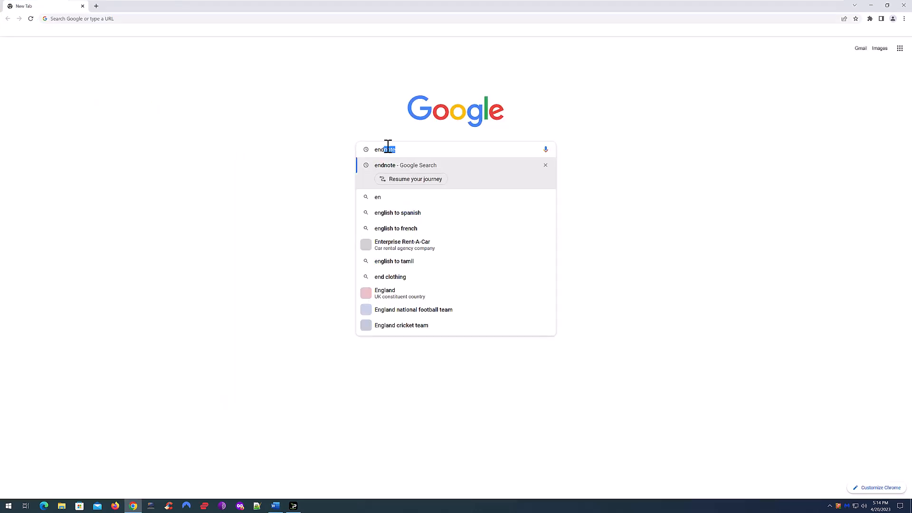
{"action": "key", "text": "BackSpace"}
{"action": "key", "text": "BackSpace"}
{"action": "key", "text": "BackSpace"}
{"action": "key", "text": "BackSpace"}
{"action": "key", "text": "BackSpace"}
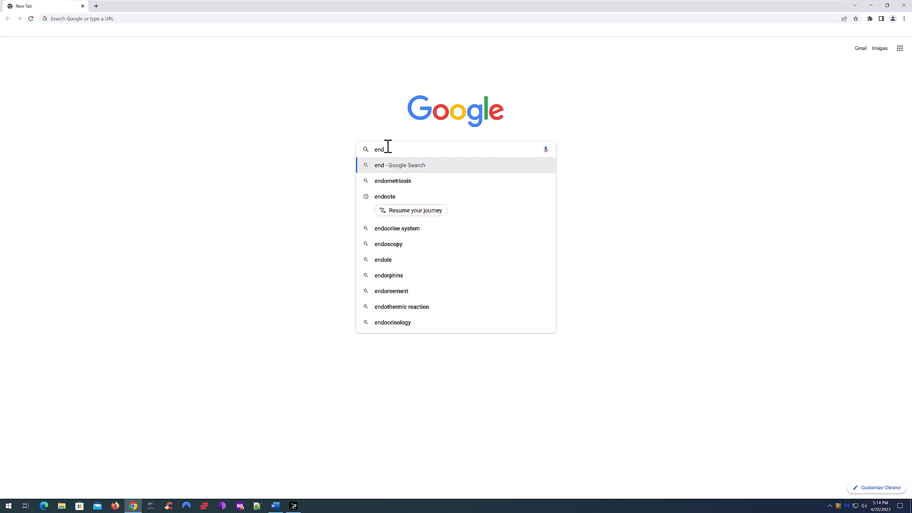
{"action": "type", "text": "ndon"}
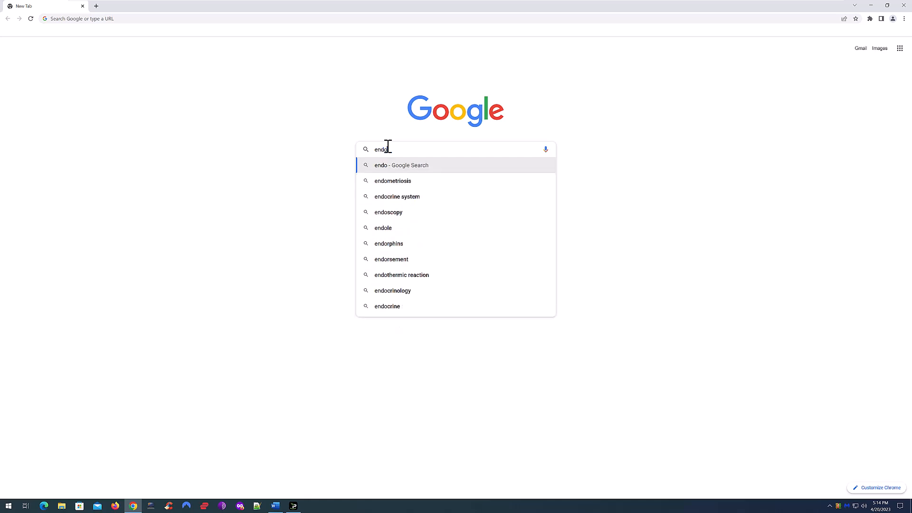
{"action": "key", "text": "BackSpace"}
{"action": "key", "text": "BackSpace"}
{"action": "type", "text": "note"}
{"action": "key", "text": "Return"}
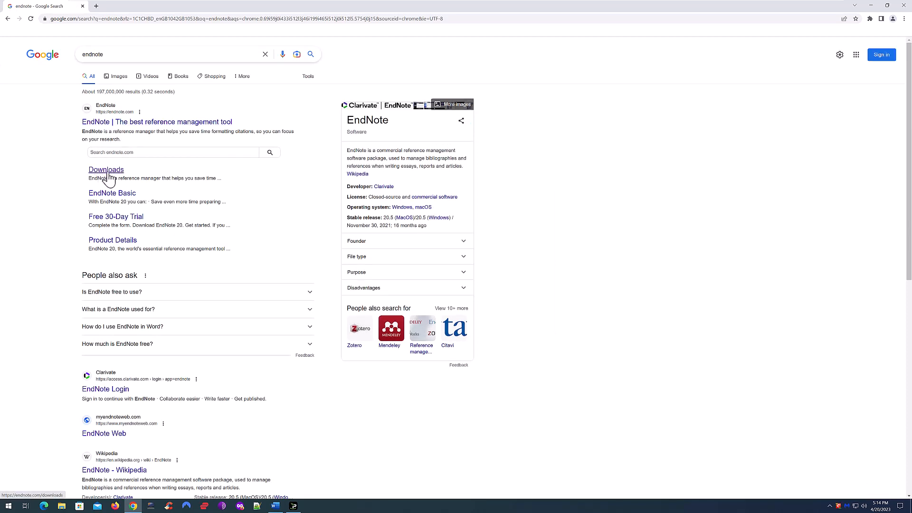
Open EndNote's Downloads page from the search results, go to the Download EndNote article and download the EndNote 20 installer for Windows
{"action": "left_click", "coordinate": [108, 175]}
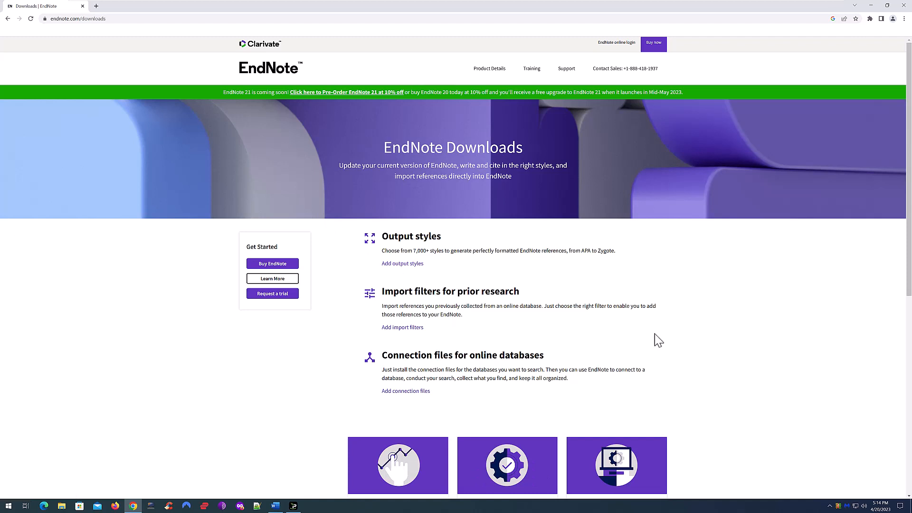
{"action": "scroll", "coordinate": [658, 340], "scroll_direction": "down", "scroll_amount": 3}
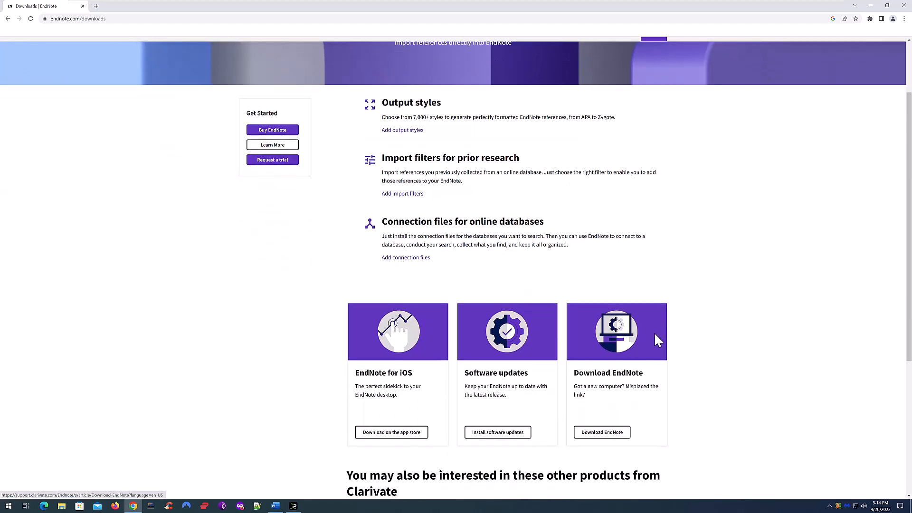
{"action": "left_click", "coordinate": [606, 382]}
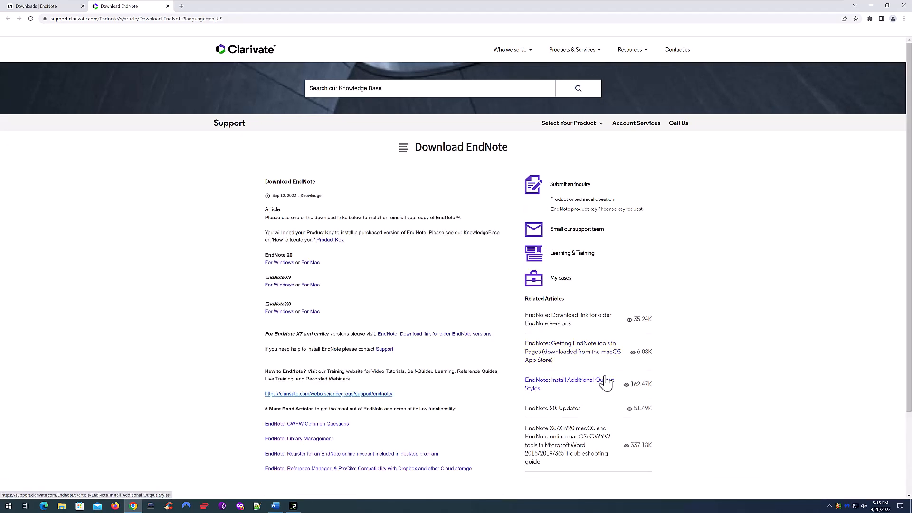
{"action": "scroll", "coordinate": [605, 383], "scroll_direction": "down", "scroll_amount": 1}
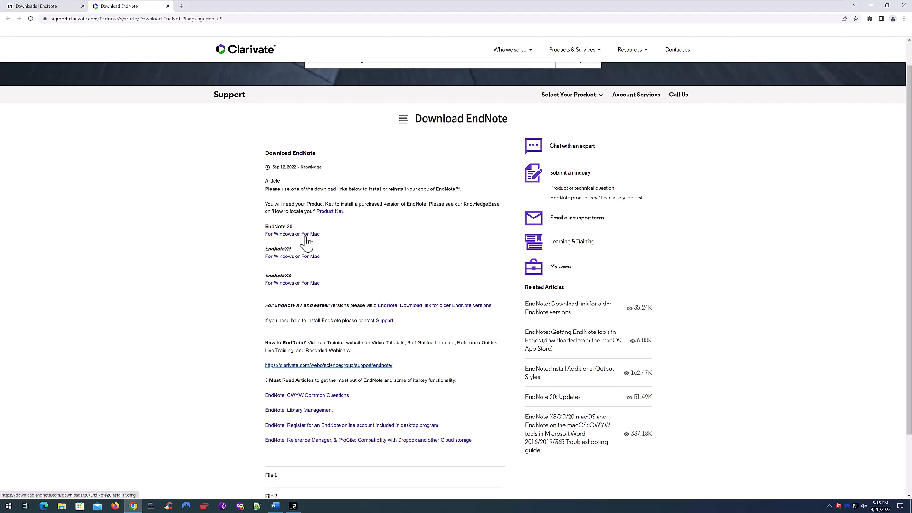
{"action": "left_click", "coordinate": [279, 236]}
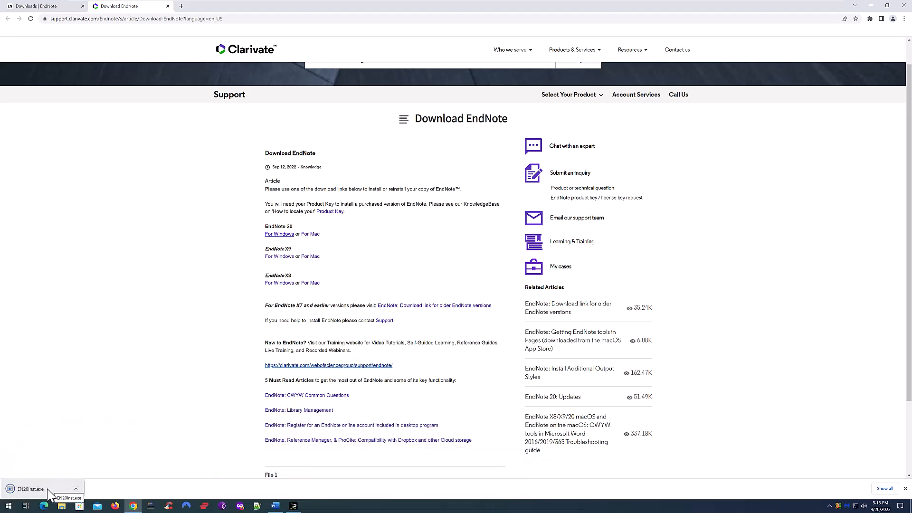
Launch the EN20Inst.exe installer, letting its download continue, and minimize the browser window
{"action": "left_click", "coordinate": [48, 489]}
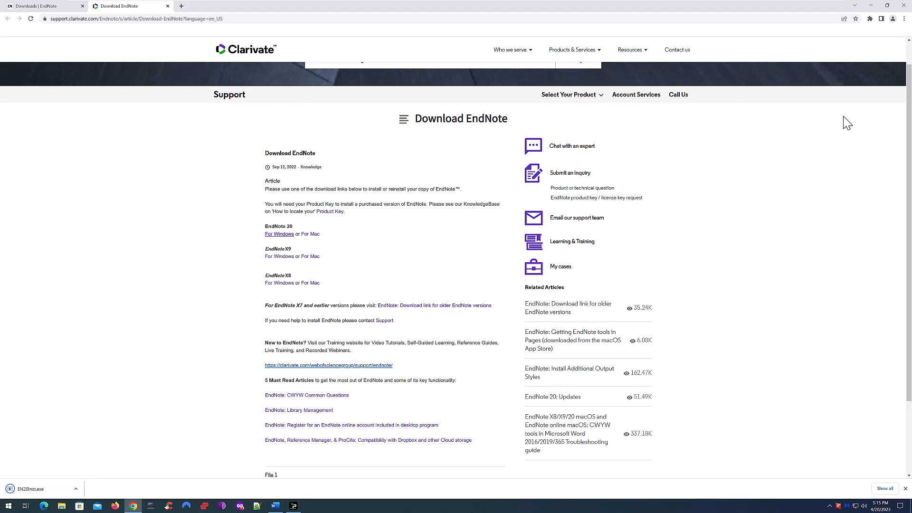
{"action": "left_click", "coordinate": [903, 5]}
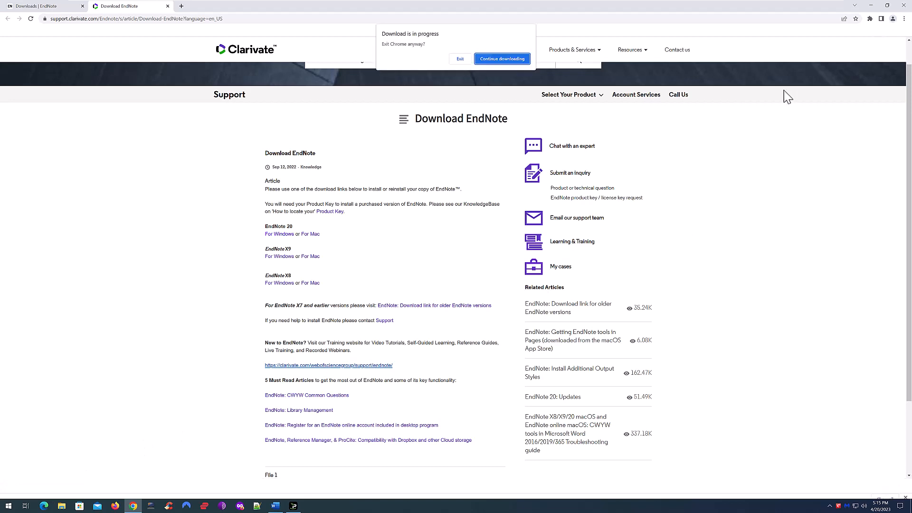
{"action": "left_click", "coordinate": [487, 60]}
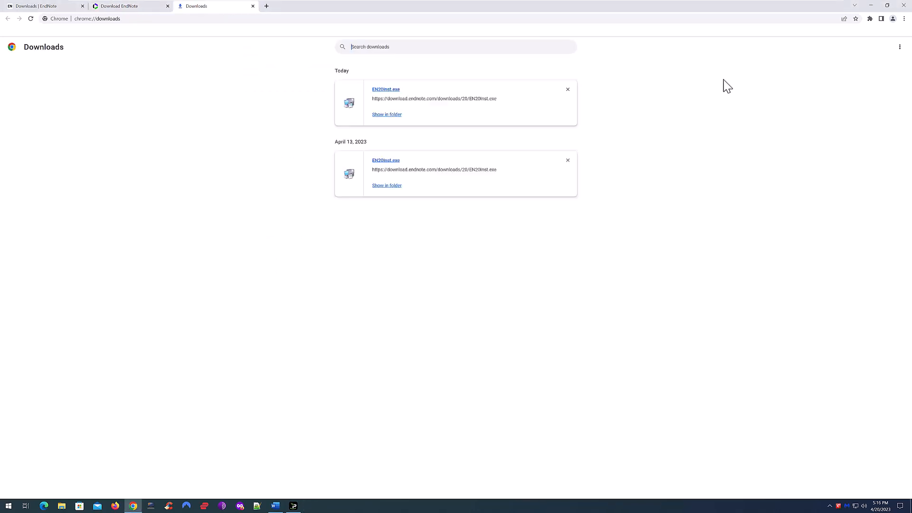
{"action": "left_click", "coordinate": [871, 5]}
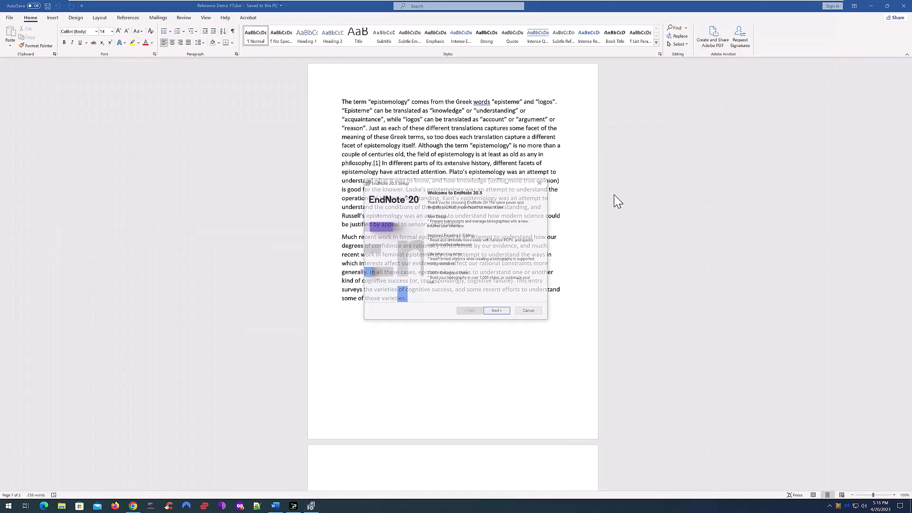
Choose the 30-day free trial in the EndNote 20.5 setup and accept its license agreement
{"action": "left_click", "coordinate": [497, 312]}
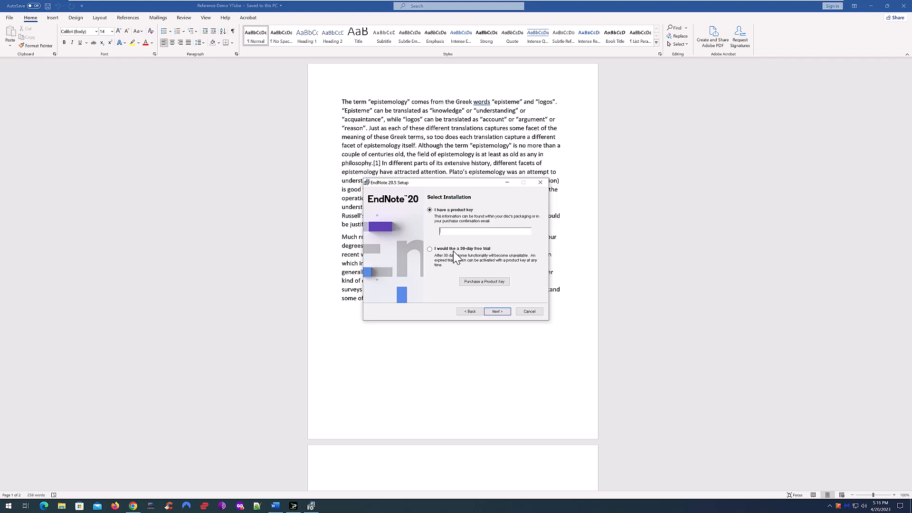
{"action": "left_click", "coordinate": [431, 250]}
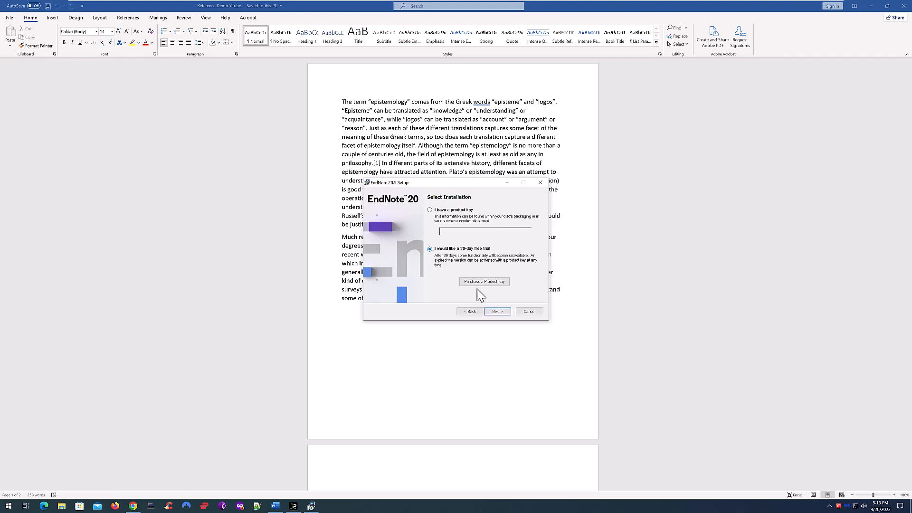
{"action": "left_click", "coordinate": [497, 312]}
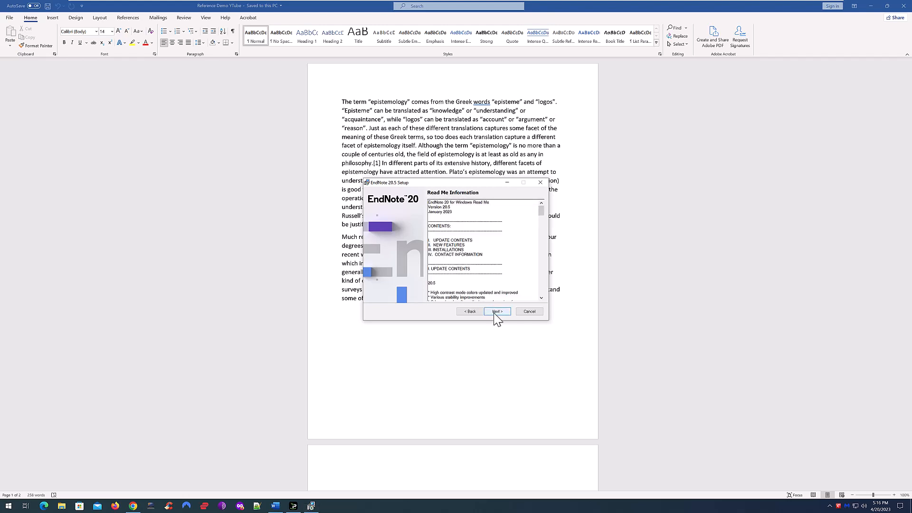
{"action": "left_click", "coordinate": [495, 315]}
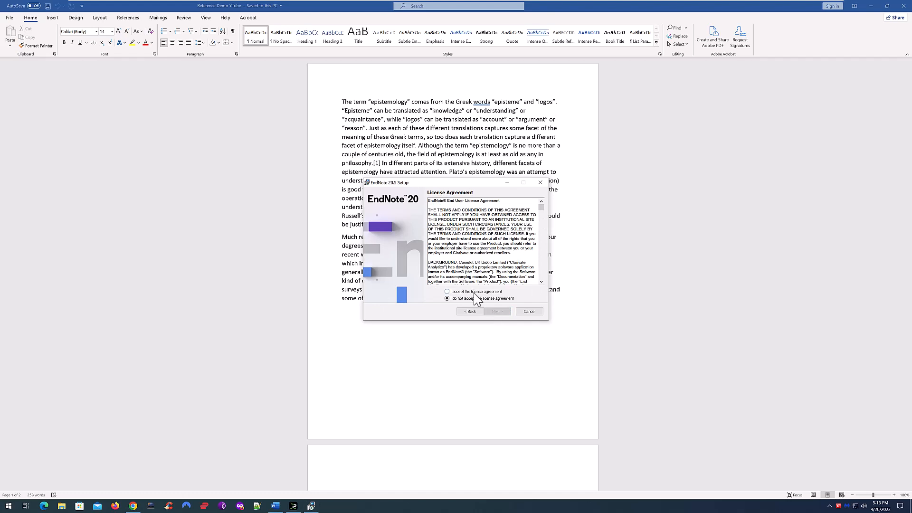
{"action": "left_click", "coordinate": [474, 292]}
{"action": "left_click", "coordinate": [497, 312]}
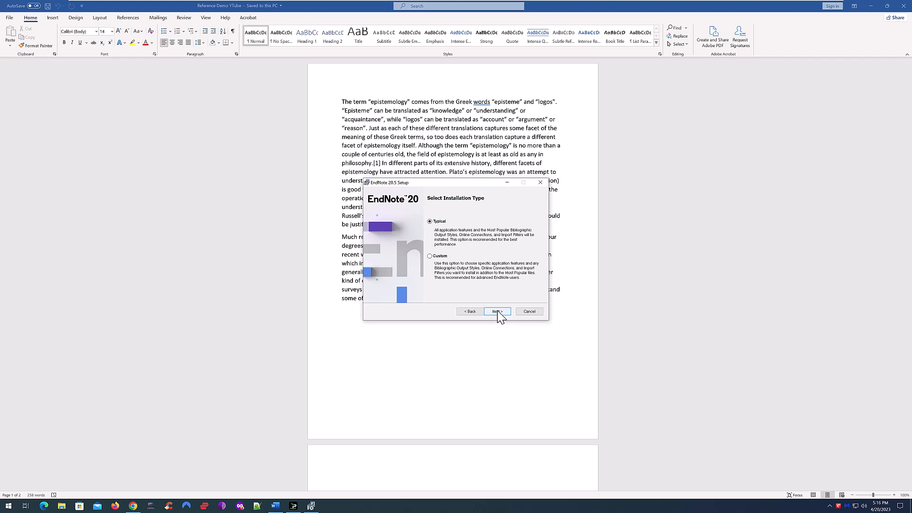
Choose the Typical installation in the default folder C:\Program Files (x86)\EndNote 20 and start installing
{"action": "left_click", "coordinate": [497, 312]}
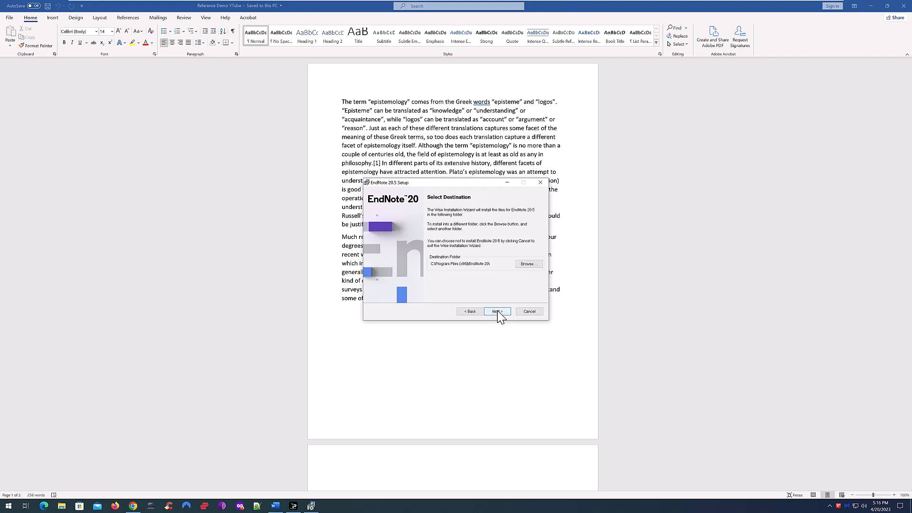
{"action": "left_click", "coordinate": [497, 312]}
{"action": "left_click", "coordinate": [496, 312]}
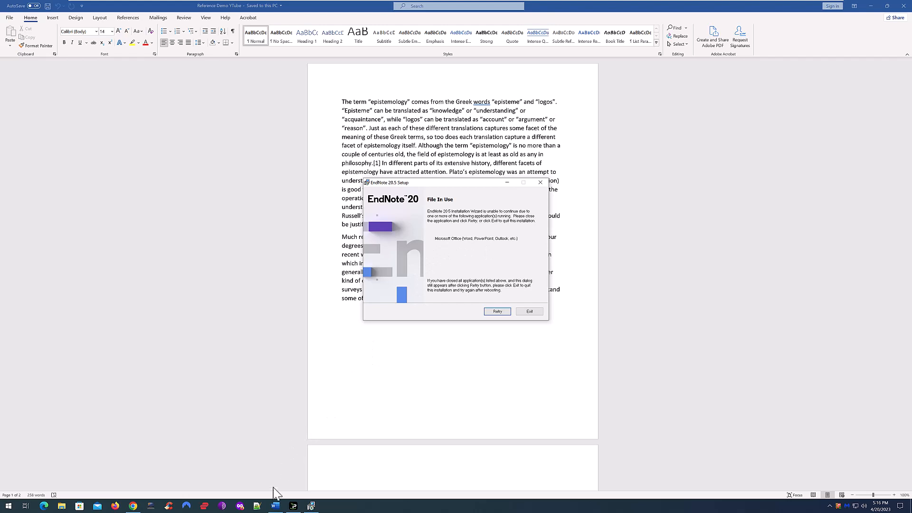
Close the Word document and the IPVanish window, and retry the EndNote installation through to its finish
{"action": "left_click", "coordinate": [275, 506]}
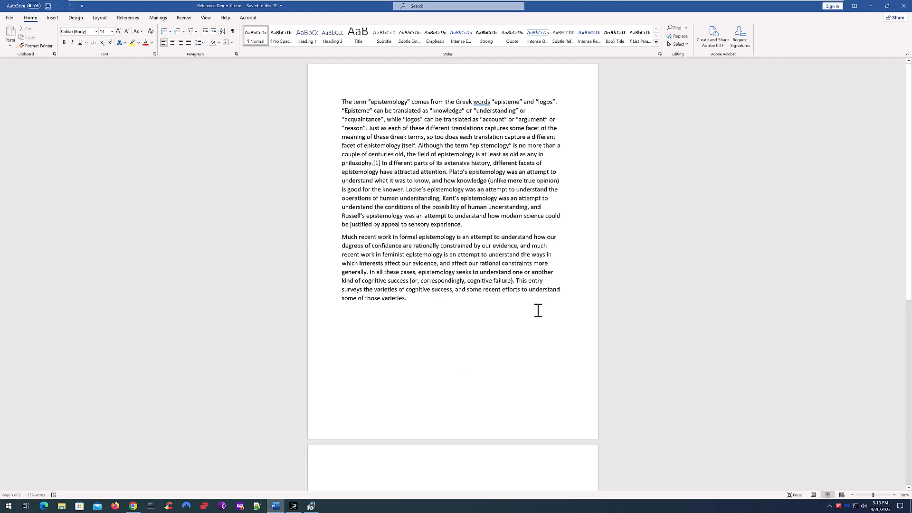
{"action": "left_click", "coordinate": [903, 5]}
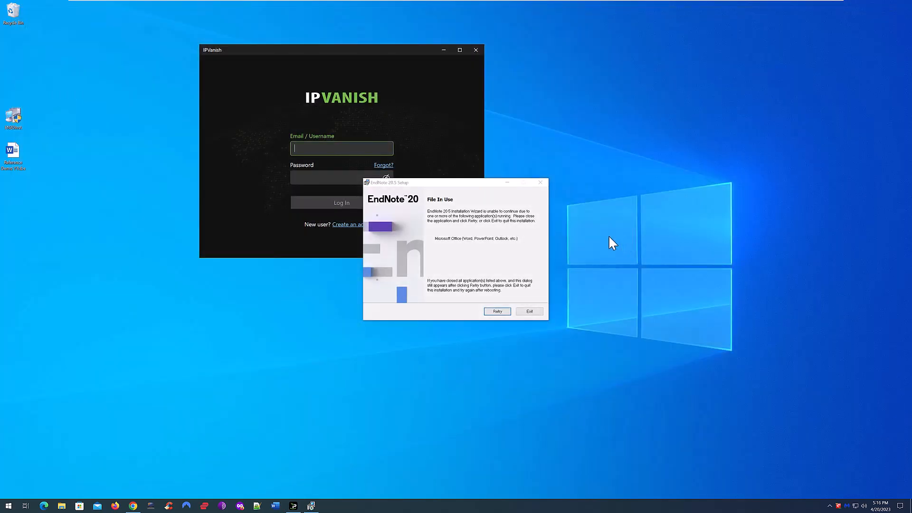
{"action": "left_click", "coordinate": [480, 50]}
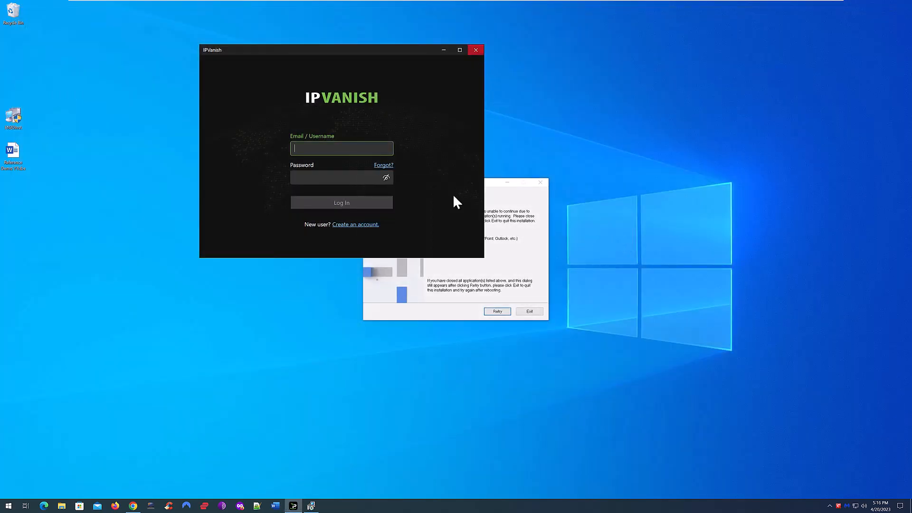
{"action": "left_click", "coordinate": [497, 311]}
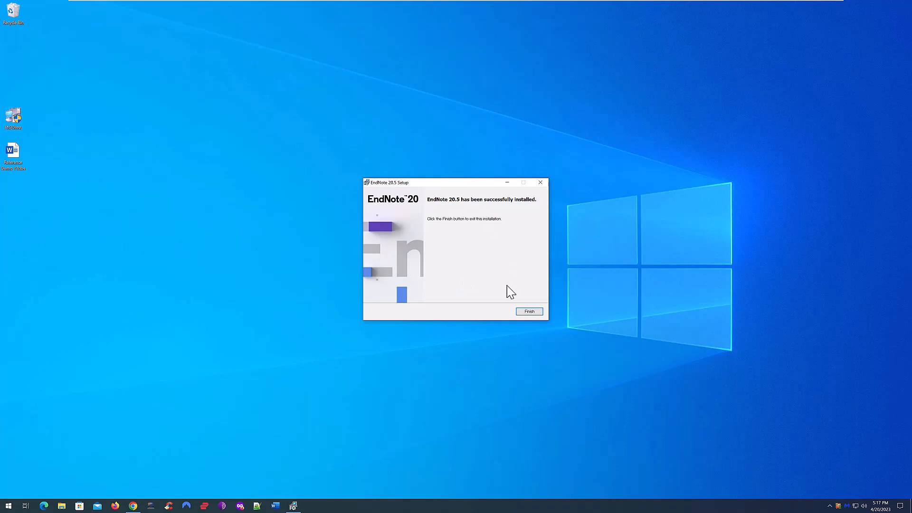
{"action": "left_click", "coordinate": [528, 312]}
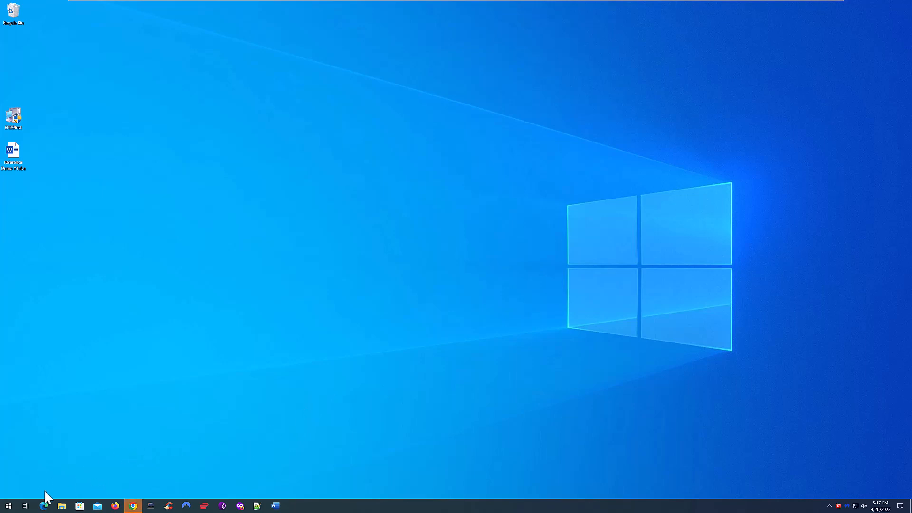
Launch the newly installed EndNote and accept its End User License Agreement
{"action": "left_click", "coordinate": [8, 506]}
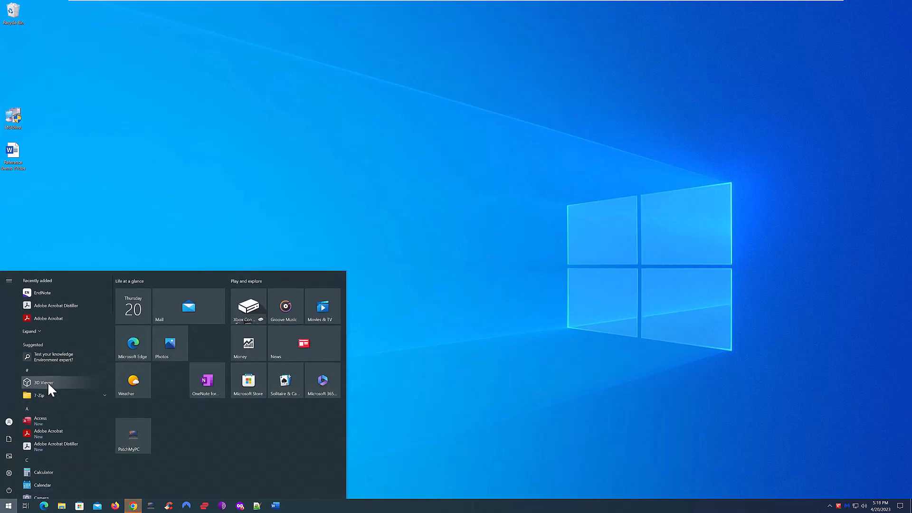
{"action": "left_click", "coordinate": [46, 293]}
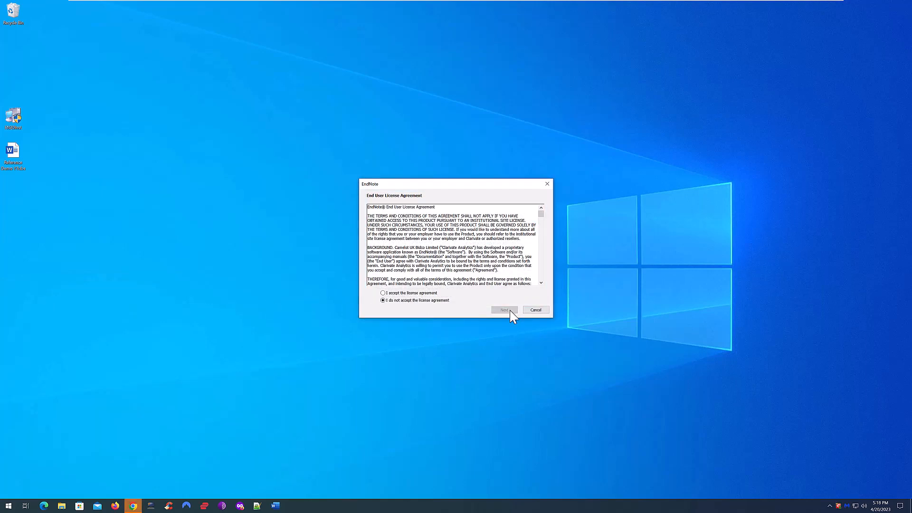
{"action": "left_click", "coordinate": [434, 293]}
{"action": "left_click", "coordinate": [503, 311]}
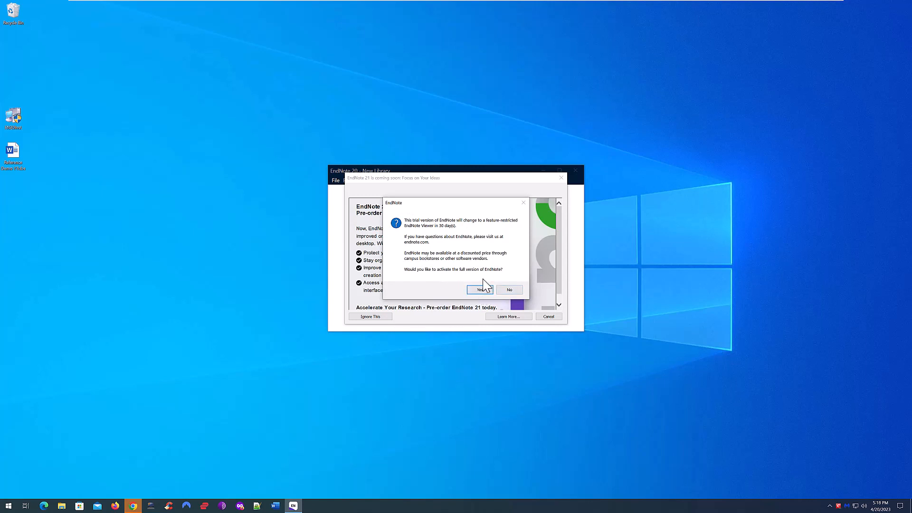
Decline full-version activation and the EndNote 21 offer, and create a new library named My EndNote Library in Documents
{"action": "left_click", "coordinate": [509, 290]}
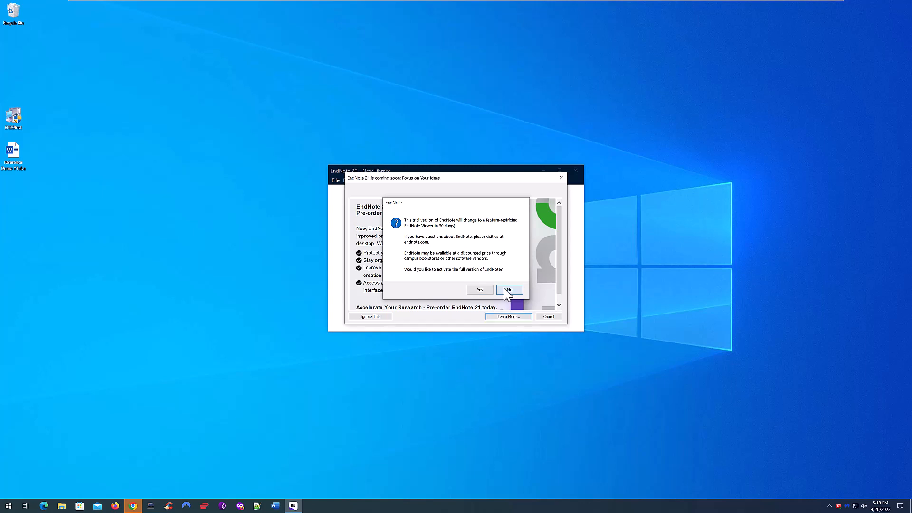
{"action": "left_click", "coordinate": [367, 317]}
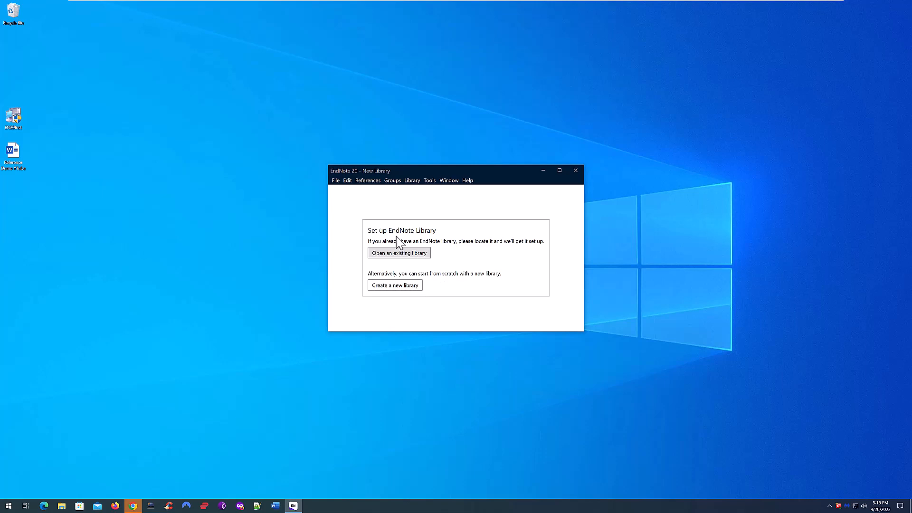
{"action": "left_click", "coordinate": [397, 286]}
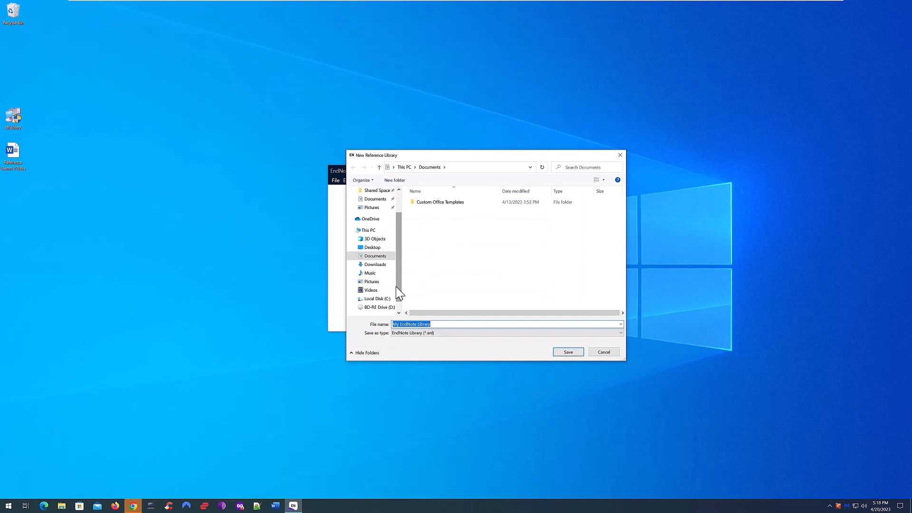
{"action": "left_click", "coordinate": [566, 353]}
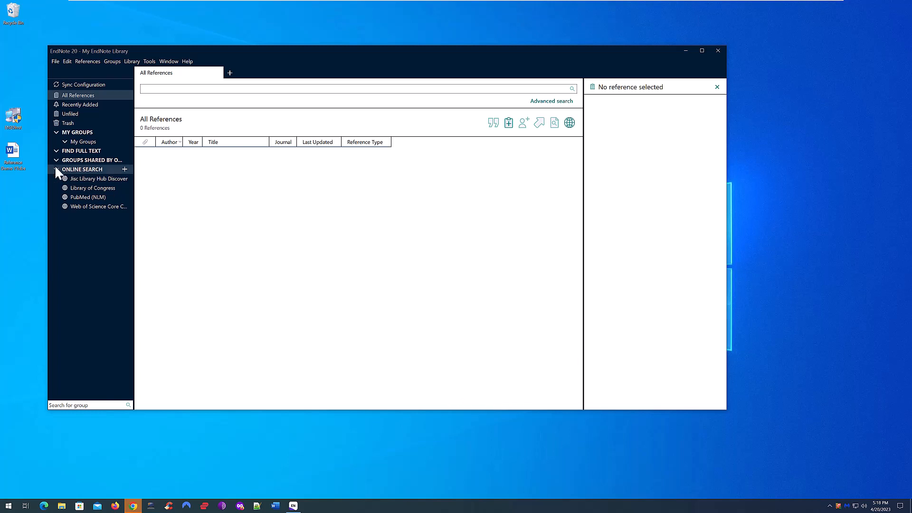
Open the Reference Demo YTube Word document from the desktop
{"action": "left_click", "coordinate": [17, 161]}
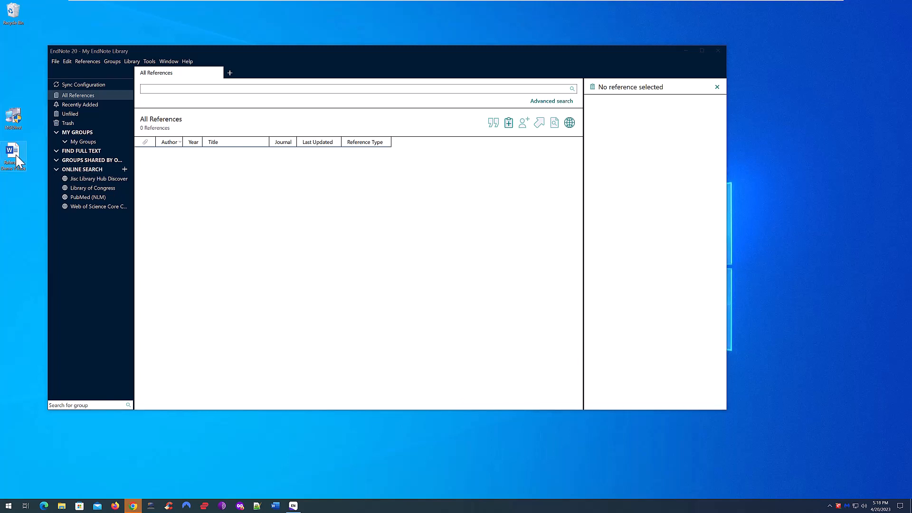
{"action": "double_click", "coordinate": [17, 161]}
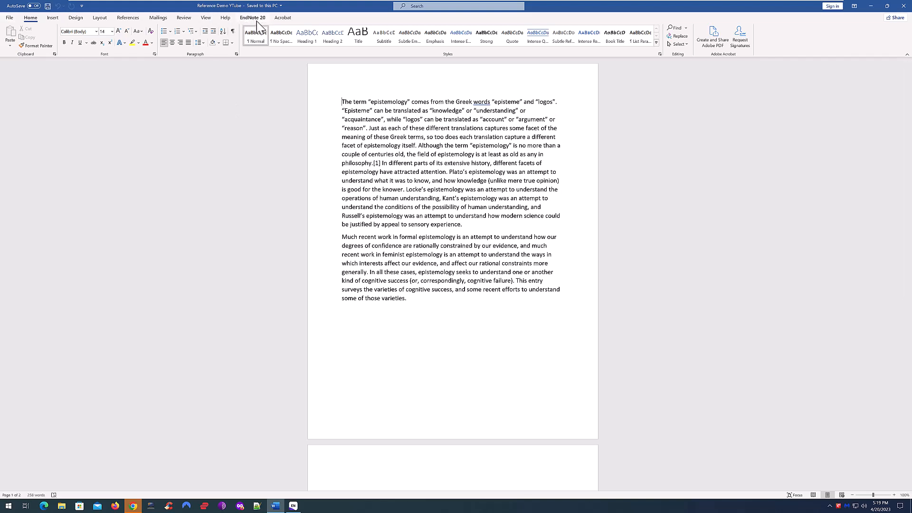
{"action": "left_click", "coordinate": [392, 235]}
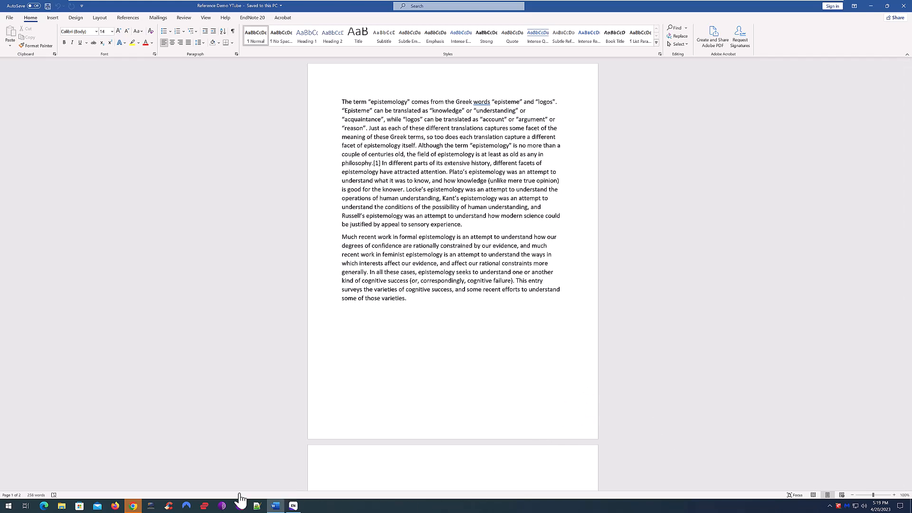
Switch to Chrome, close the Downloads page, and open Google Scholar in place of the Download EndNote page
{"action": "left_click", "coordinate": [134, 506]}
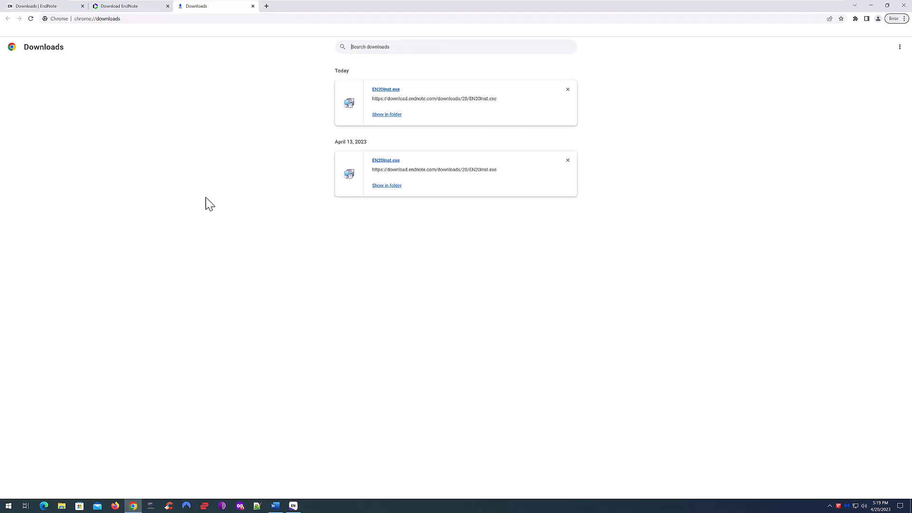
{"action": "left_click", "coordinate": [252, 6]}
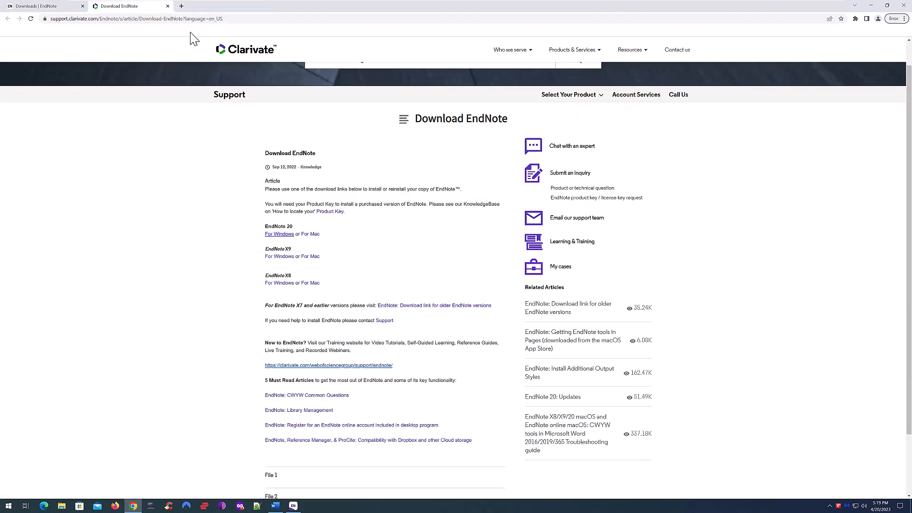
{"action": "left_click", "coordinate": [182, 18]}
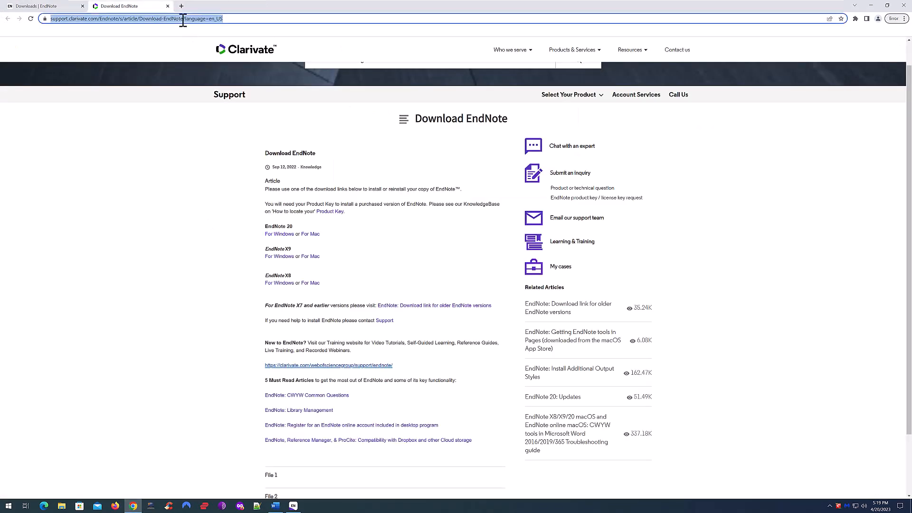
{"action": "type", "text": "g"}
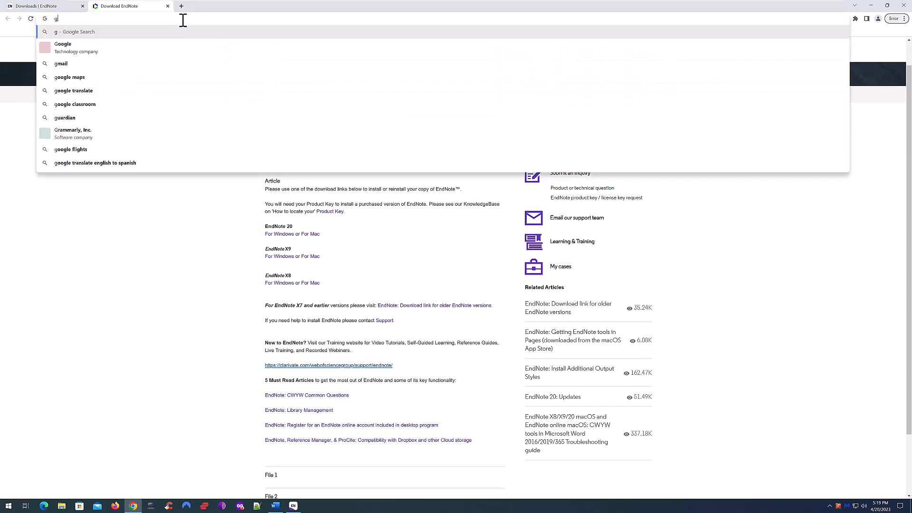
{"action": "type", "text": "oogle sc"}
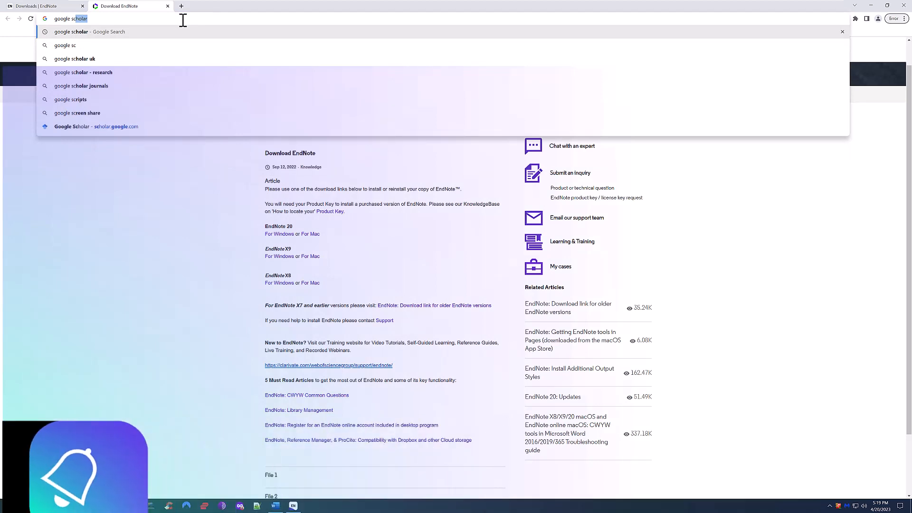
{"action": "type", "text": "holar"}
{"action": "key", "text": "Return"}
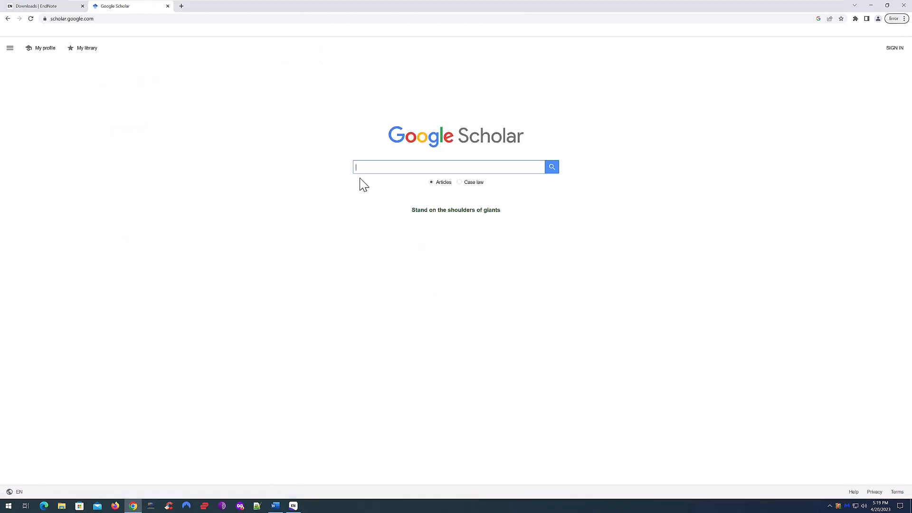
Search Google Scholar for epistemology and import the EndNote citation of the 2009 book Epistemology through scholar.enw
{"action": "left_click", "coordinate": [369, 167]}
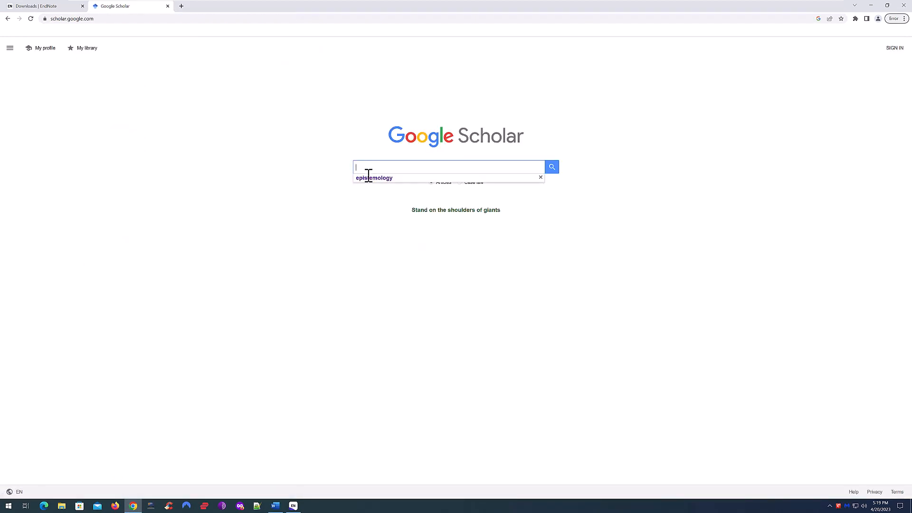
{"action": "left_click", "coordinate": [368, 178]}
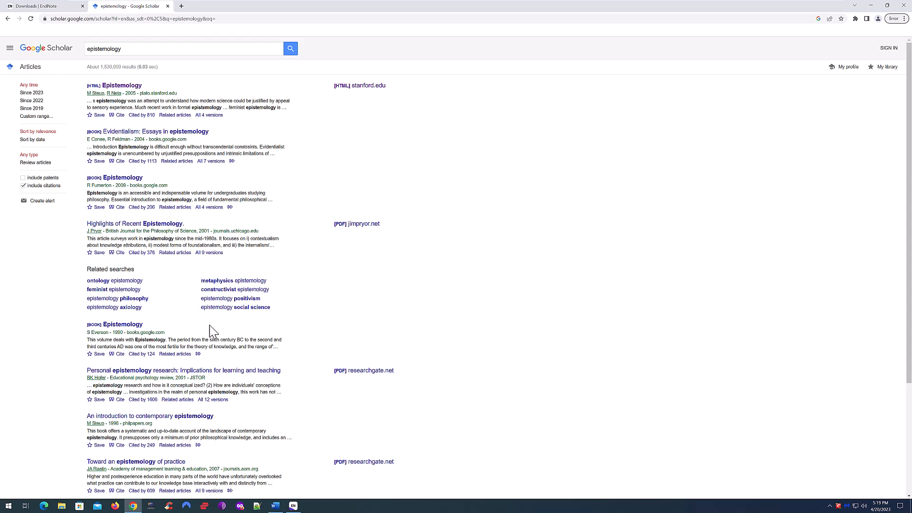
{"action": "left_click", "coordinate": [119, 208]}
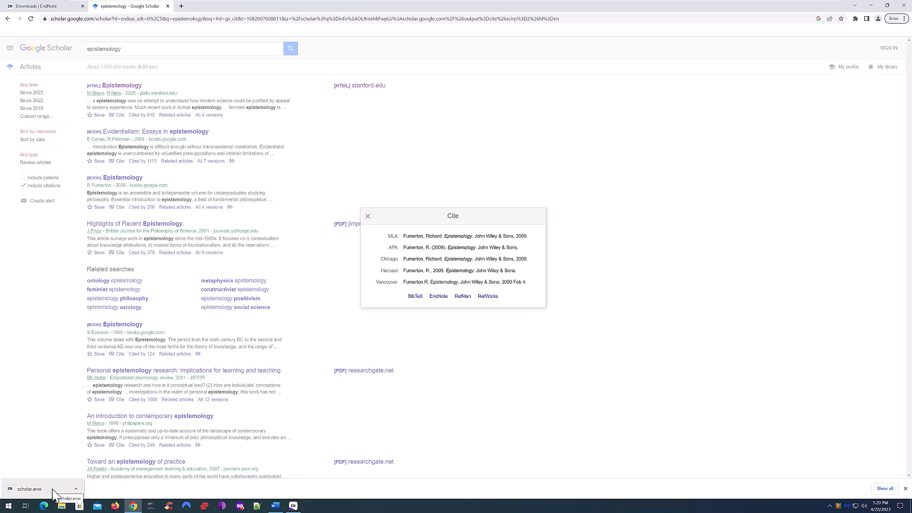
{"action": "left_click", "coordinate": [30, 489]}
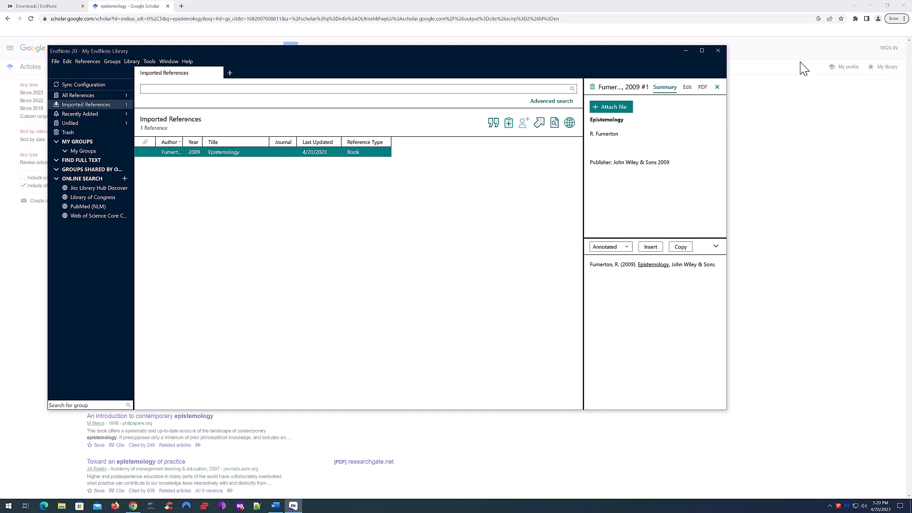
Widen the Author column in EndNote's imported references list and return to the Word document
{"action": "left_click", "coordinate": [872, 10]}
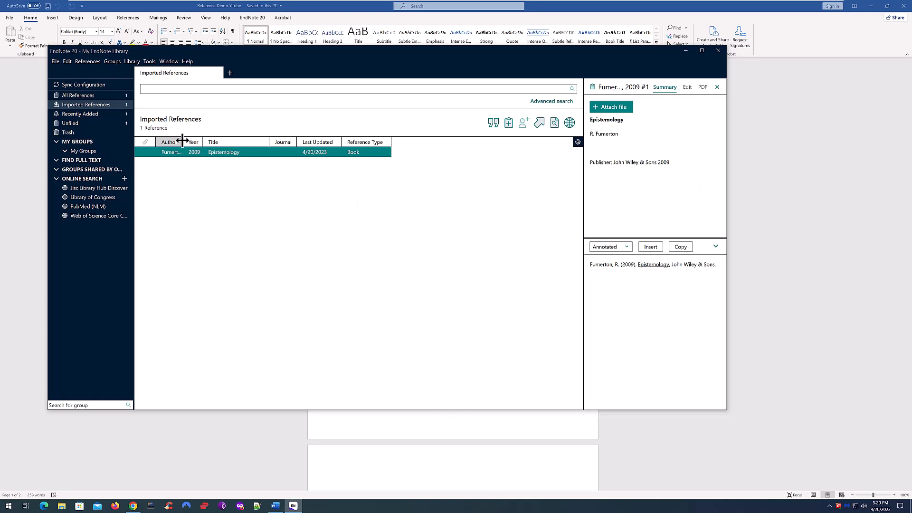
{"action": "left_click_drag", "start_coordinate": [183, 141], "coordinate": [221, 141]}
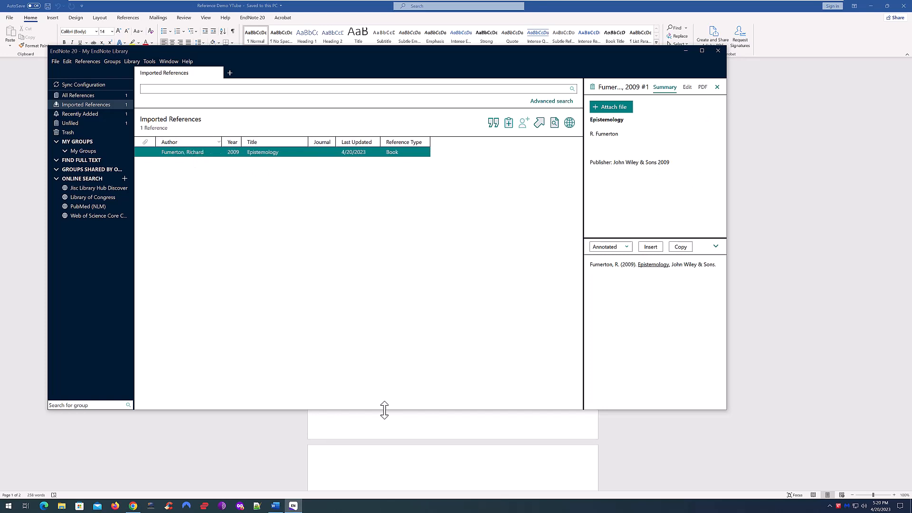
{"action": "left_click", "coordinate": [393, 430]}
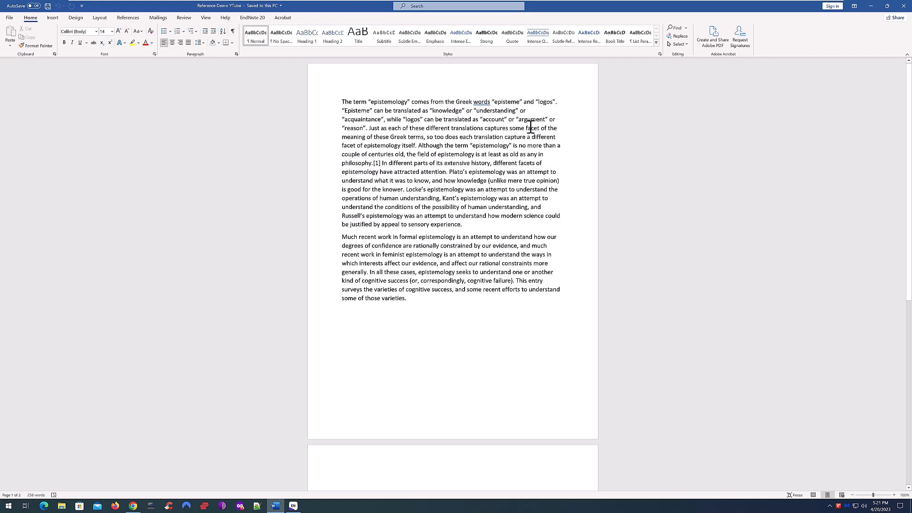
Find the 2009 Epistemology reference by the author's first name and insert its citation after “reason” in the first paragraph
{"action": "left_click", "coordinate": [368, 128]}
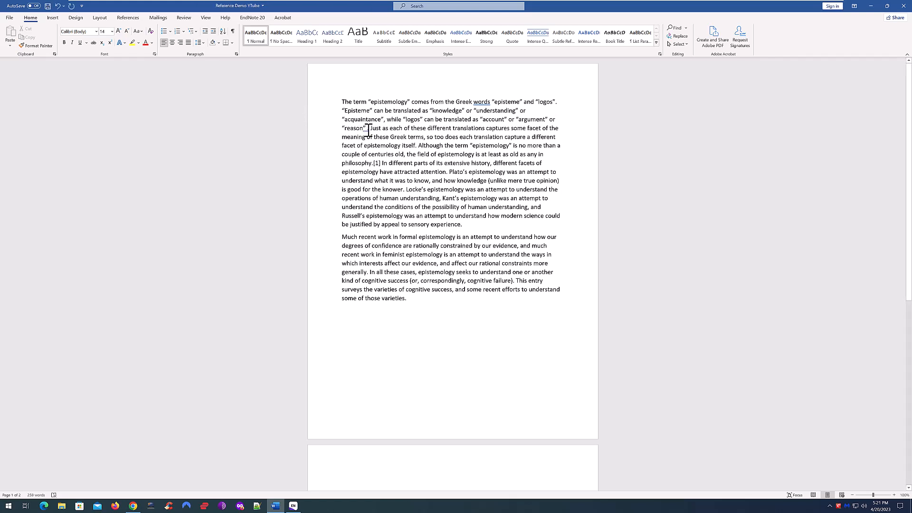
{"action": "left_click", "coordinate": [244, 18]}
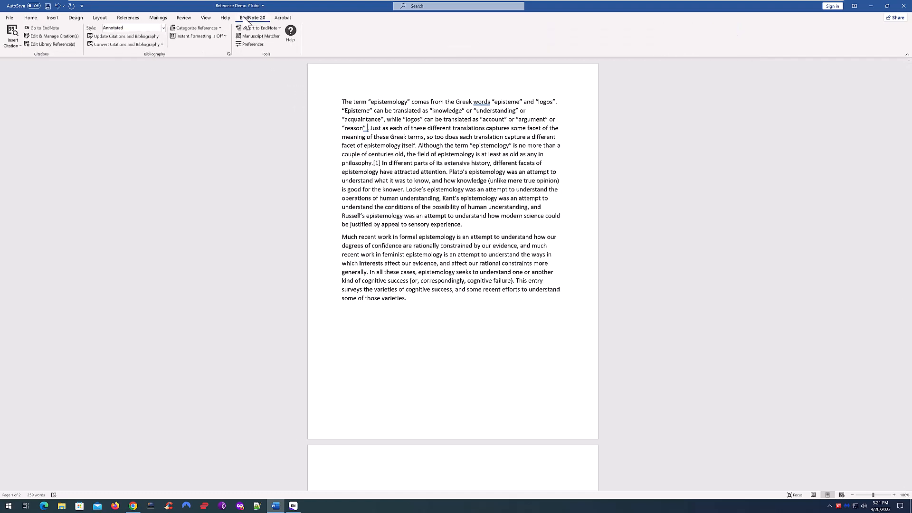
{"action": "left_click", "coordinate": [14, 36]}
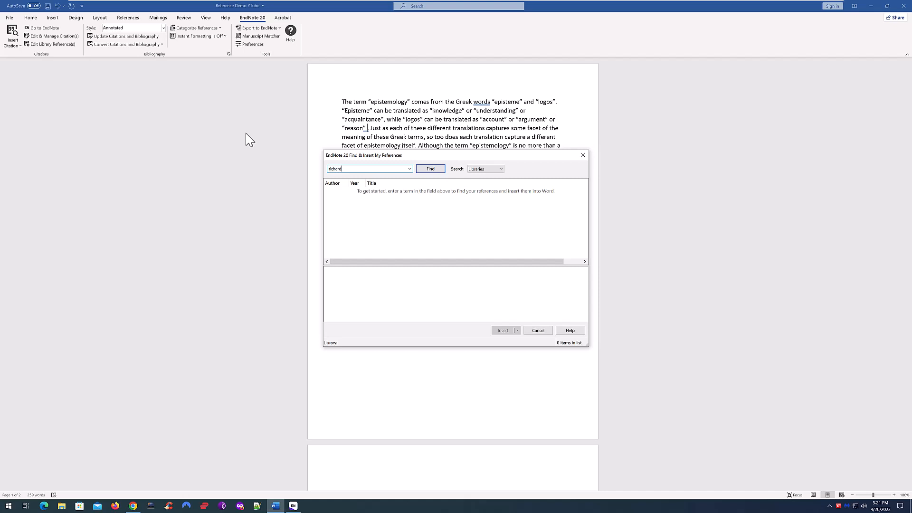
{"action": "left_click", "coordinate": [426, 171]}
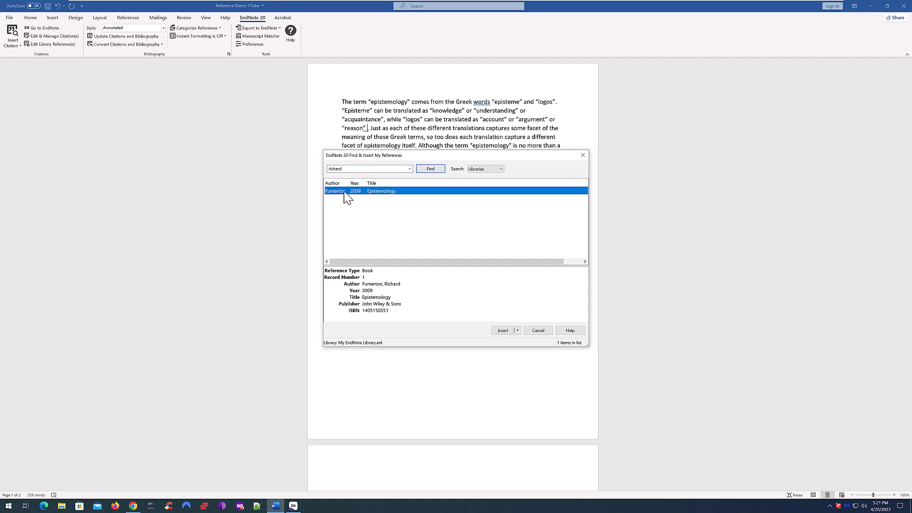
{"action": "left_click", "coordinate": [499, 333]}
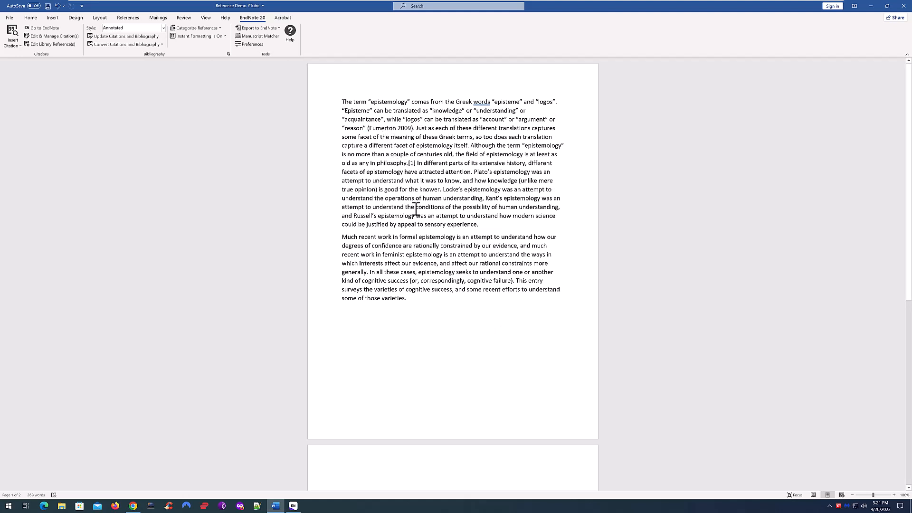
Examine the References list on page 2 and the inserted citation in the first paragraph
{"action": "scroll", "coordinate": [416, 209], "scroll_direction": "down", "scroll_amount": 12}
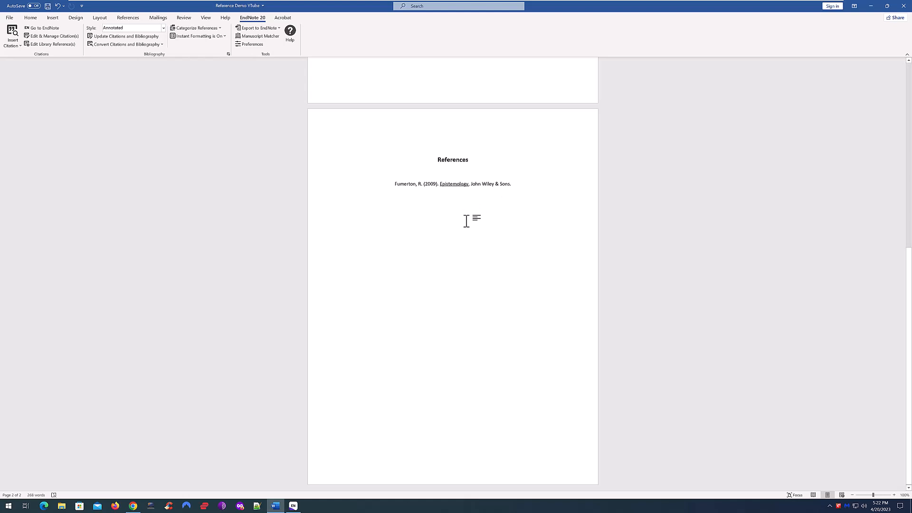
{"action": "key", "text": "ctrl+Home"}
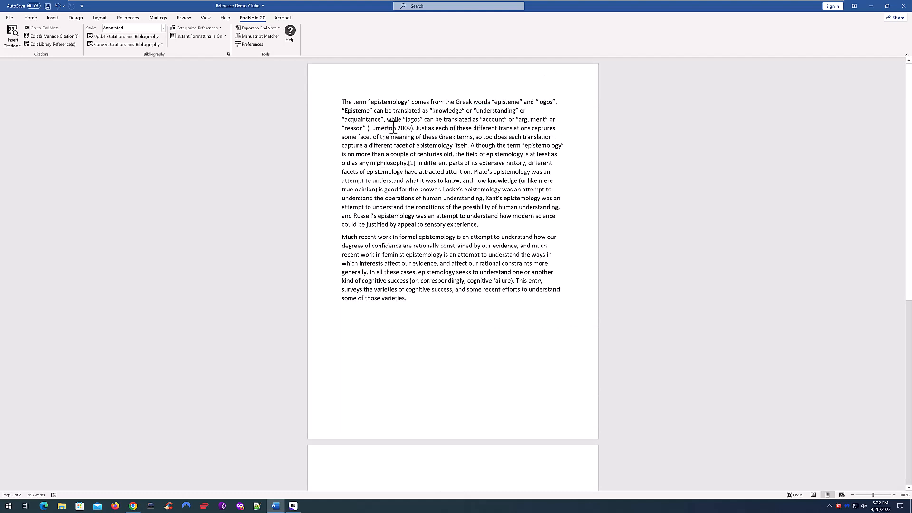
{"action": "left_click", "coordinate": [391, 129]}
{"action": "left_click", "coordinate": [393, 135]}
{"action": "left_click", "coordinate": [389, 128]}
{"action": "left_click", "coordinate": [390, 154]}
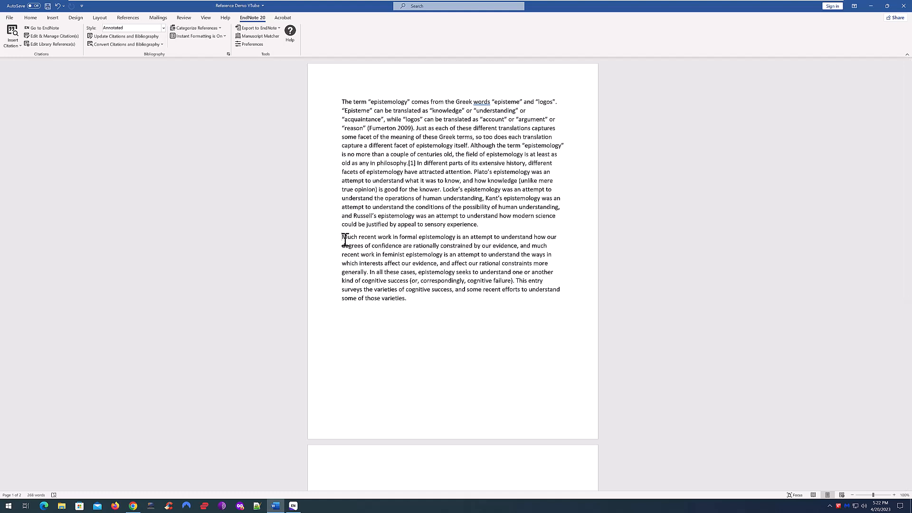
Replace “Much recent” at the start of the second paragraph with “According to much”
{"action": "left_click", "coordinate": [345, 240]}
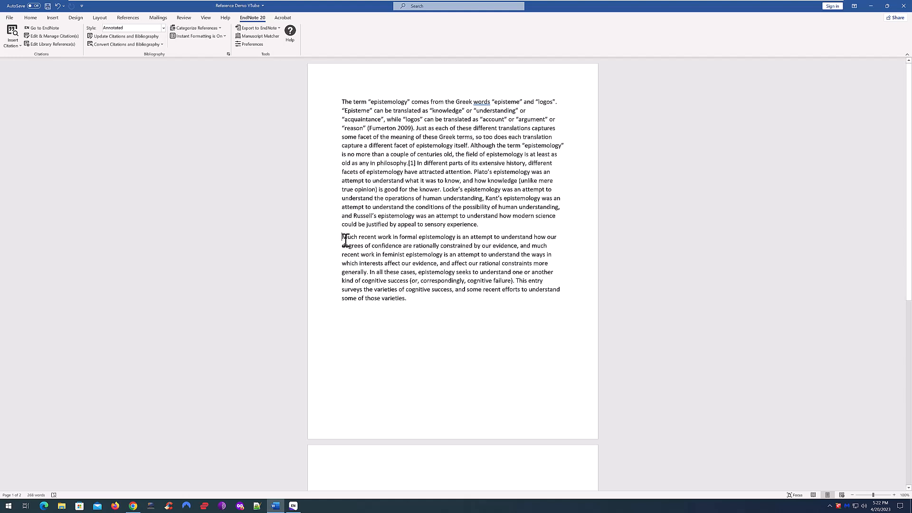
{"action": "left_click_drag", "start_coordinate": [345, 240], "coordinate": [379, 238]}
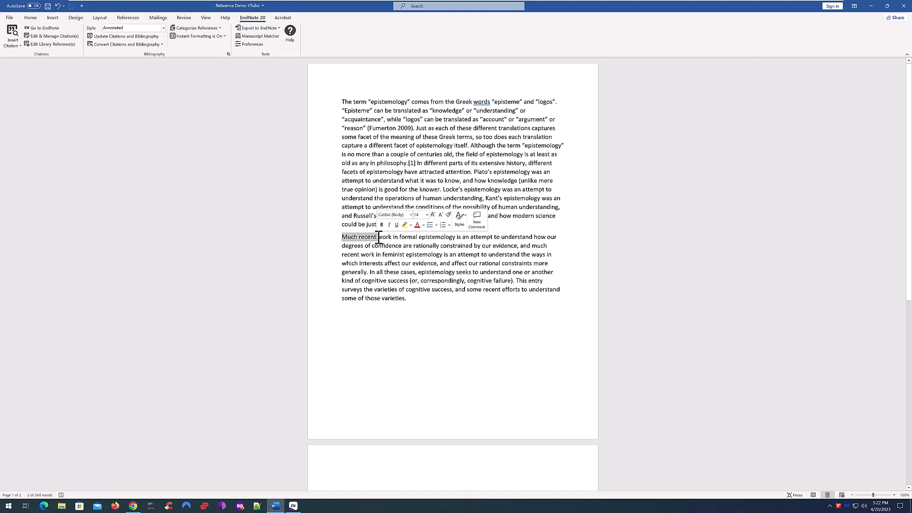
{"action": "type", "text": "Ac"}
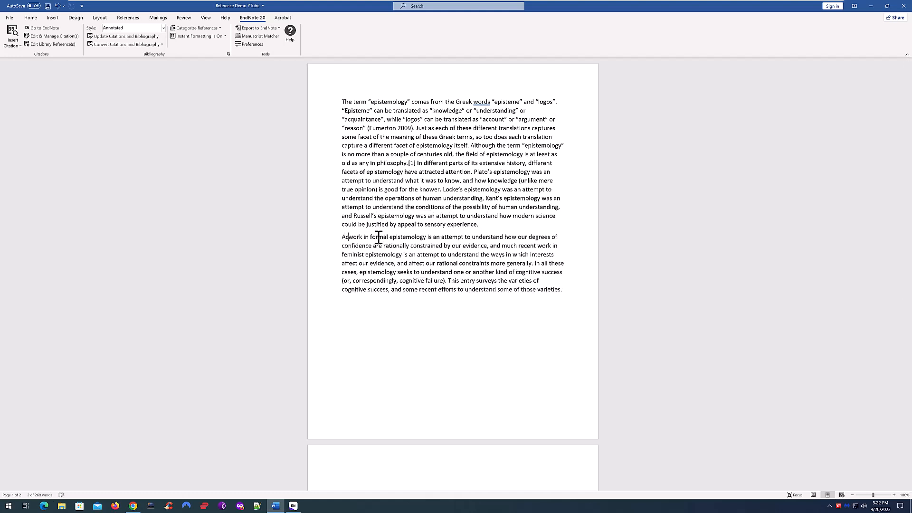
{"action": "type", "text": "cordi"}
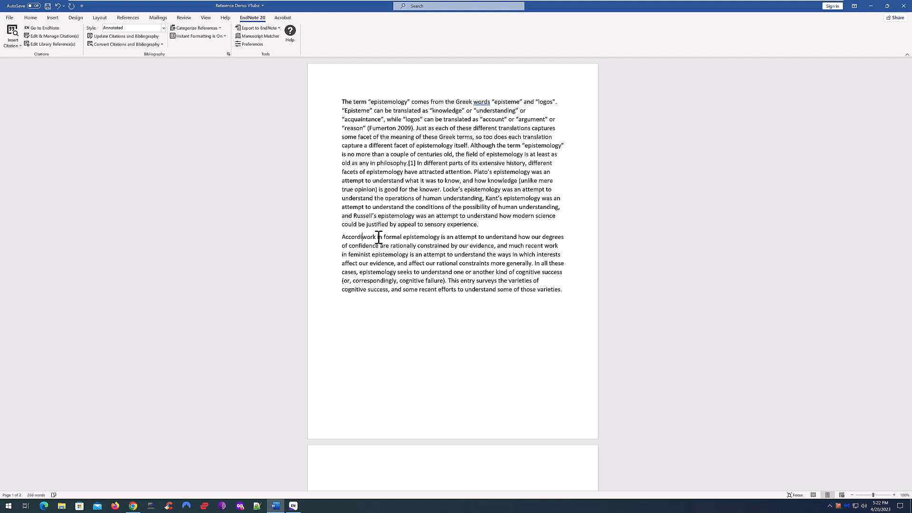
{"action": "type", "text": "ng to "}
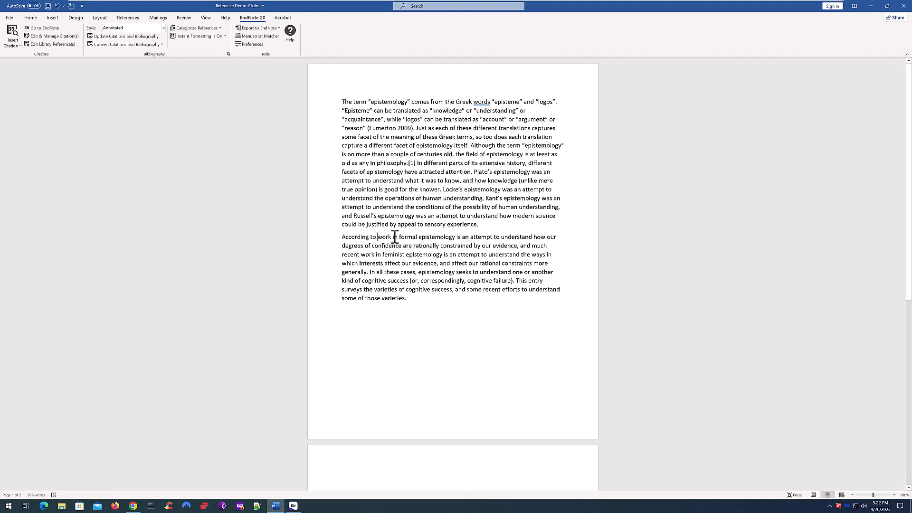
{"action": "type", "text": "much"}
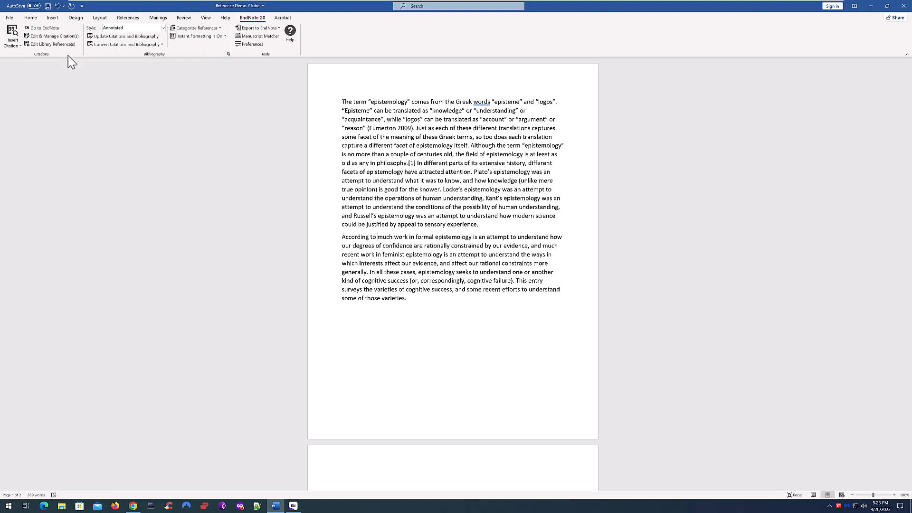
Insert the 2009 Epistemology citation after “According to” in the second paragraph and display it as Author (Year)
{"action": "left_click", "coordinate": [13, 33]}
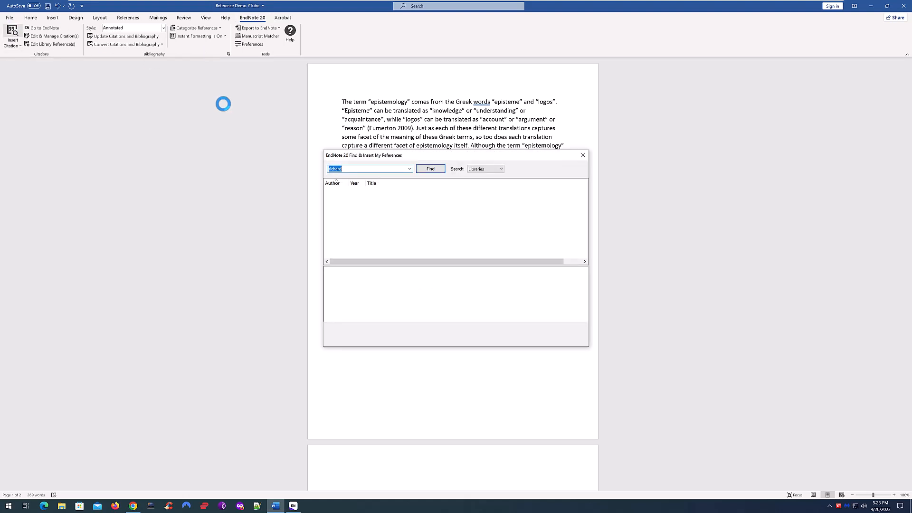
{"action": "left_click", "coordinate": [375, 192]}
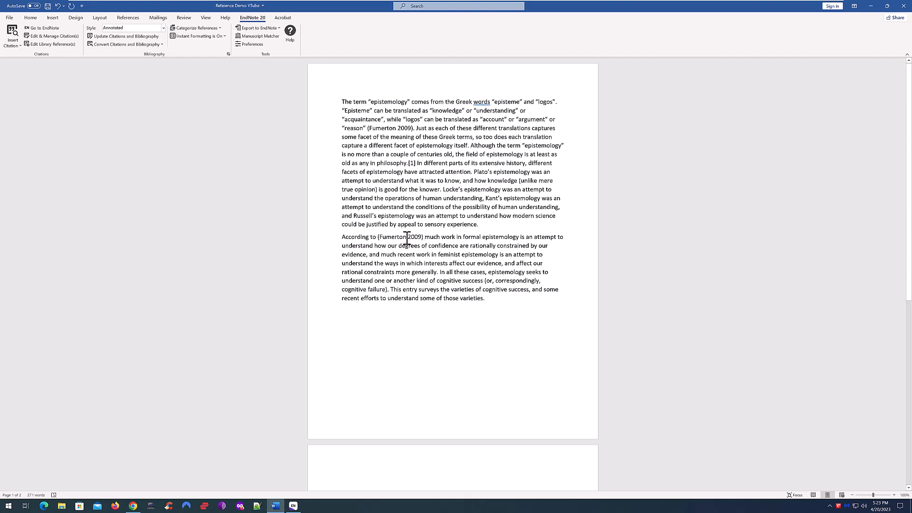
{"action": "left_click", "coordinate": [404, 237]}
{"action": "right_click", "coordinate": [405, 238]}
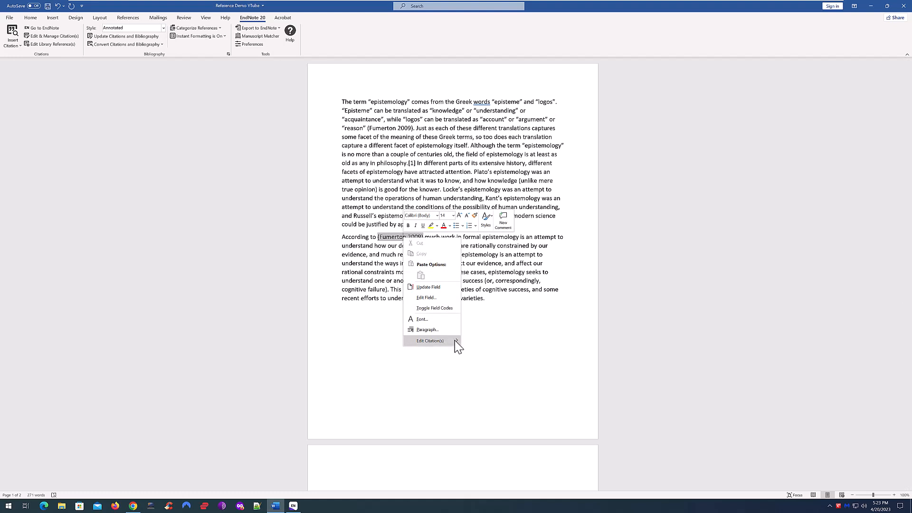
{"action": "mouse_move", "coordinate": [454, 341]}
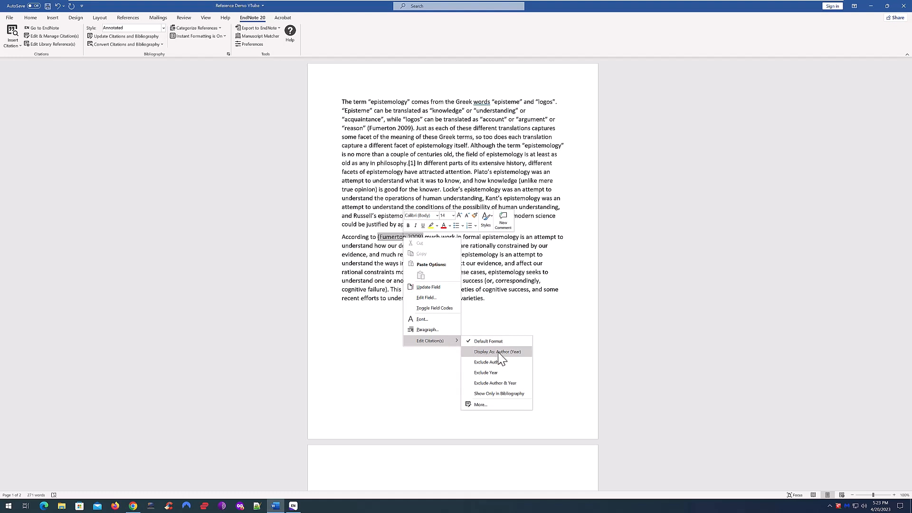
{"action": "left_click", "coordinate": [498, 352]}
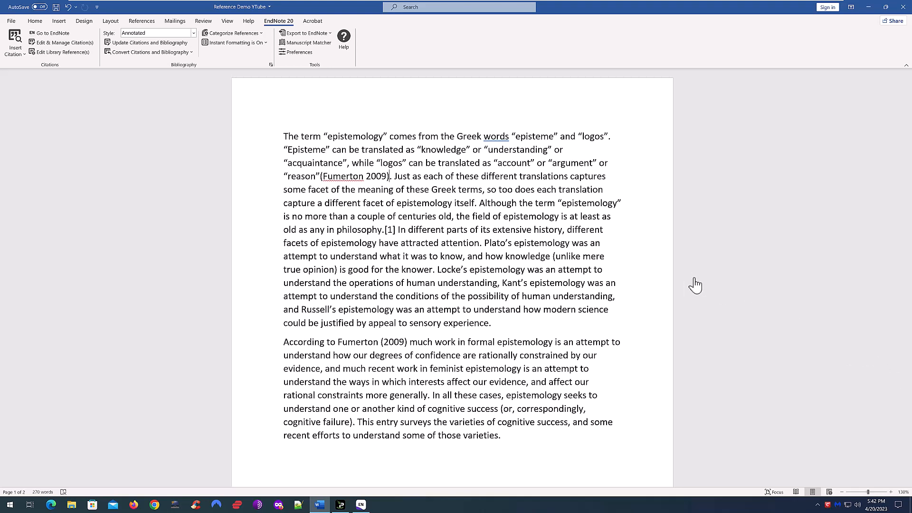
Change the citation style to Vancouver and check how the References list is formatted
{"action": "left_click", "coordinate": [193, 32]}
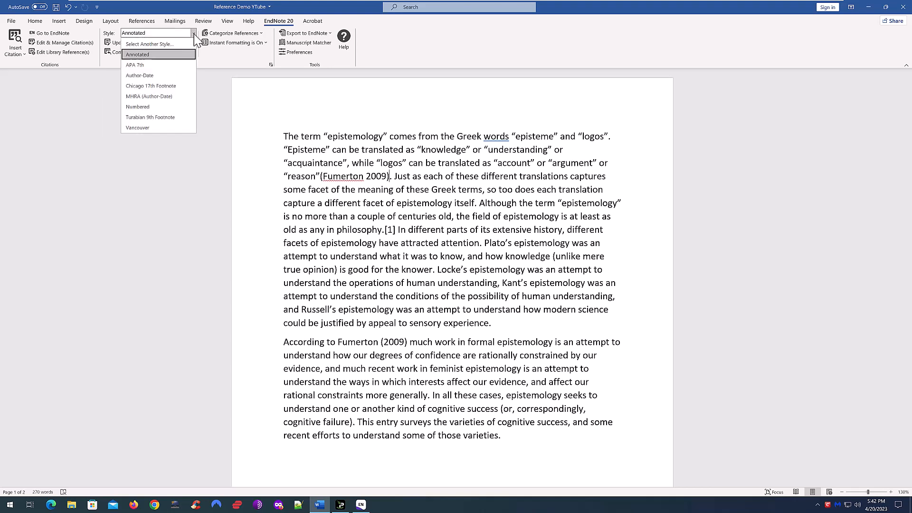
{"action": "left_click", "coordinate": [153, 128]}
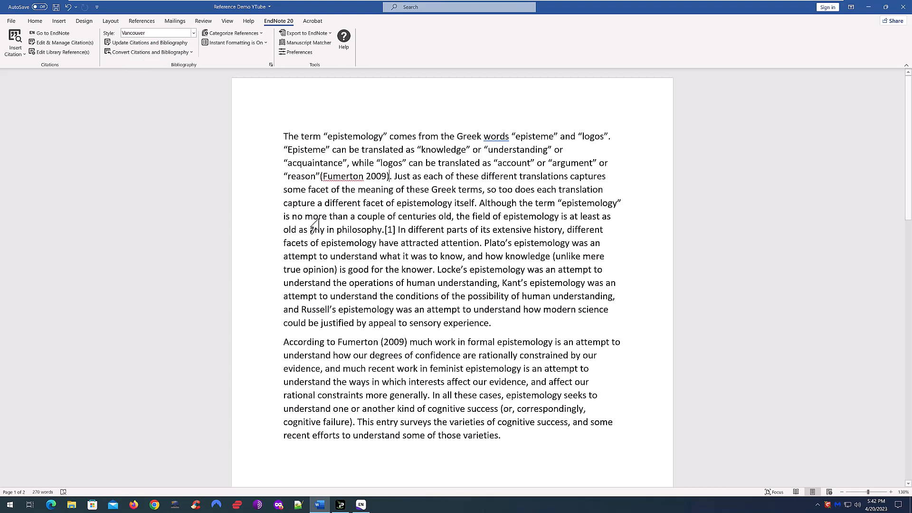
{"action": "key", "text": "Page_Down"}
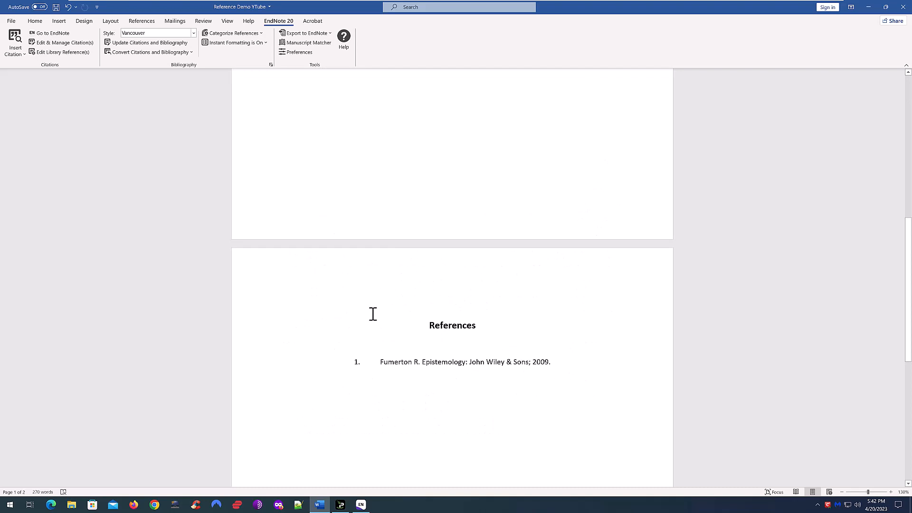
{"action": "key", "text": "ctrl+Home"}
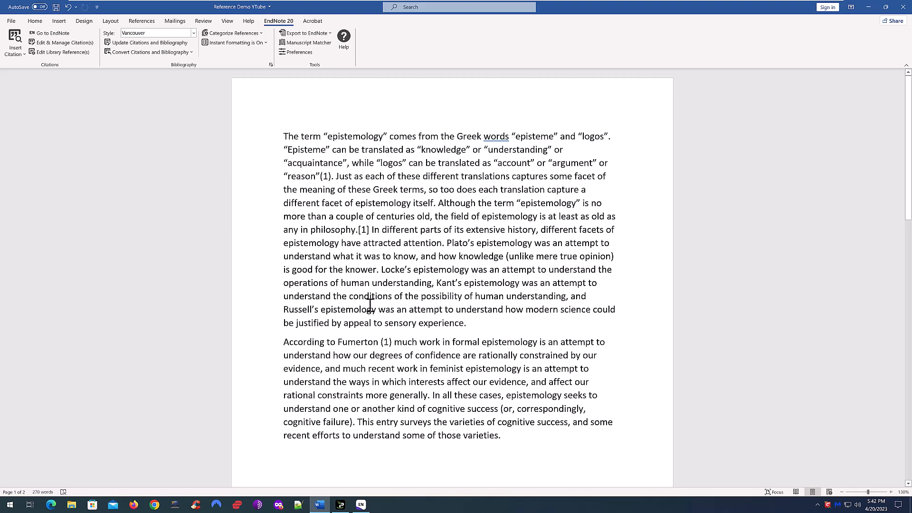
Compare the numbered citations in both paragraphs with the matching entry in the References list on page 2
{"action": "key", "text": "Page_Down"}
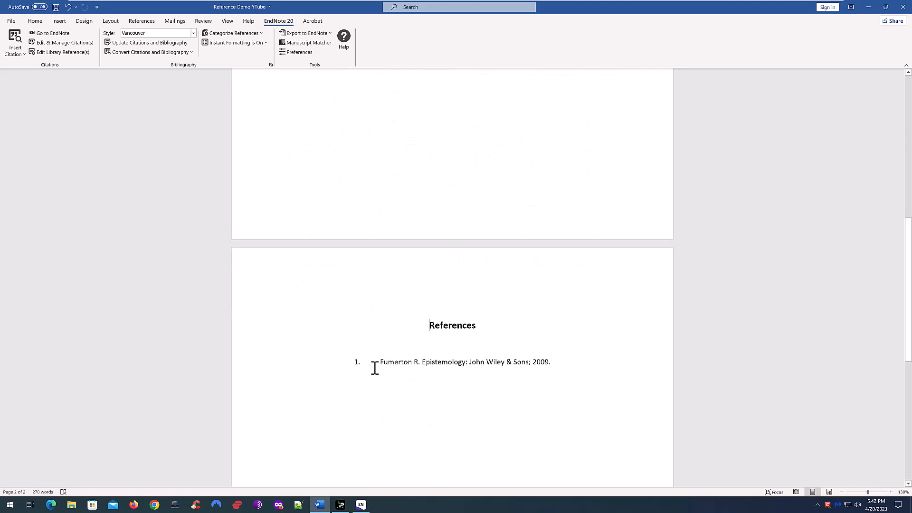
{"action": "key", "text": "Page_Up"}
{"action": "key", "text": "Page_Up"}
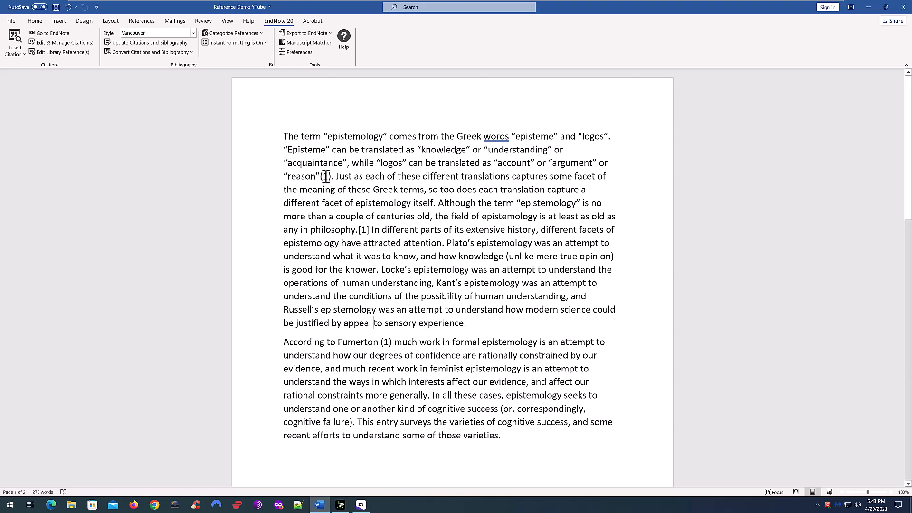
{"action": "scroll", "coordinate": [347, 226], "scroll_direction": "down", "scroll_amount": 8}
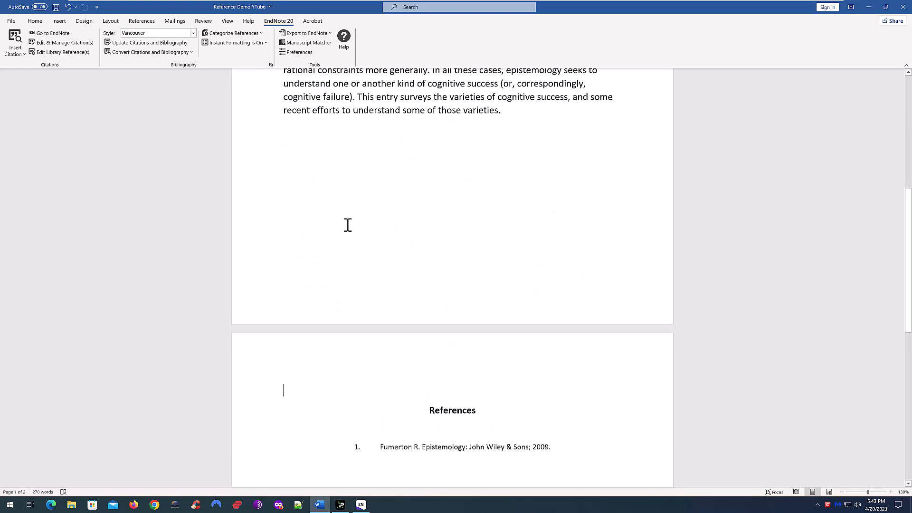
{"action": "scroll", "coordinate": [347, 225], "scroll_direction": "up", "scroll_amount": 8}
{"action": "scroll", "coordinate": [348, 226], "scroll_direction": "down", "scroll_amount": 6}
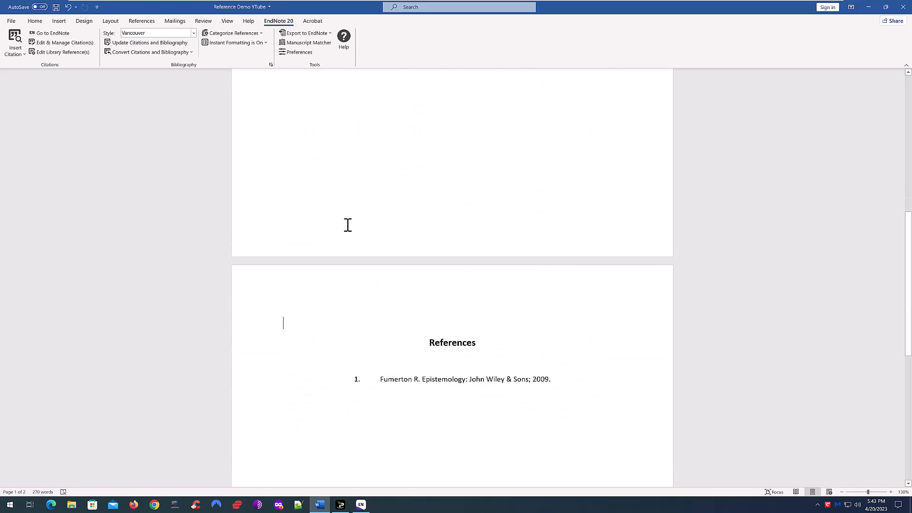
{"action": "scroll", "coordinate": [347, 225], "scroll_direction": "up", "scroll_amount": 9}
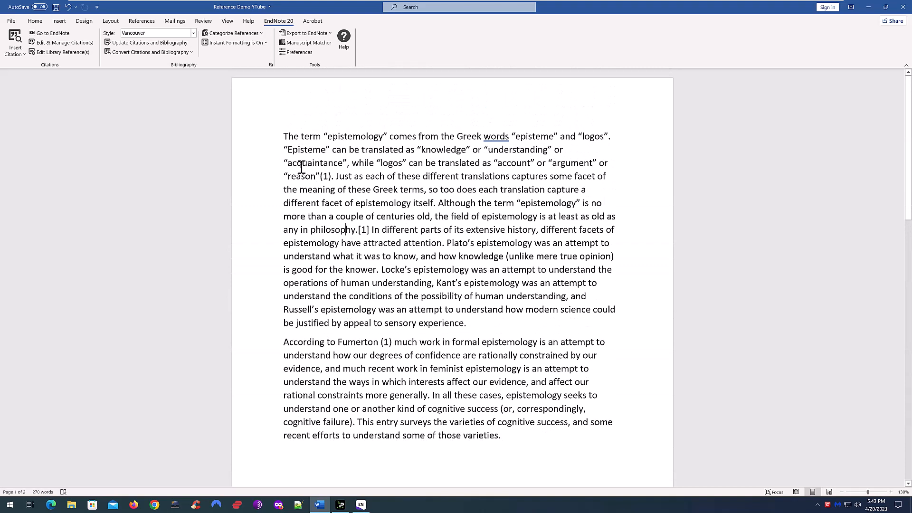
Change the citation style to Chicago 17th Footnote
{"action": "left_click", "coordinate": [194, 33]}
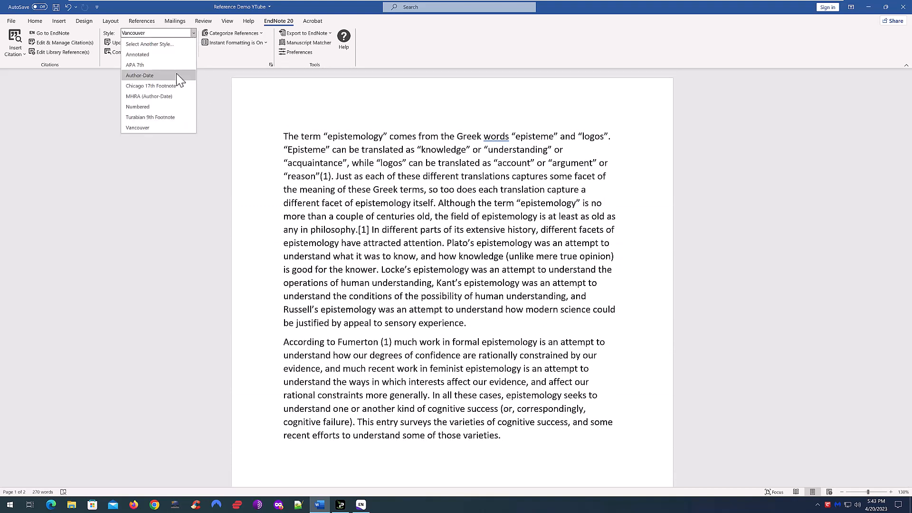
{"action": "left_click", "coordinate": [151, 86]}
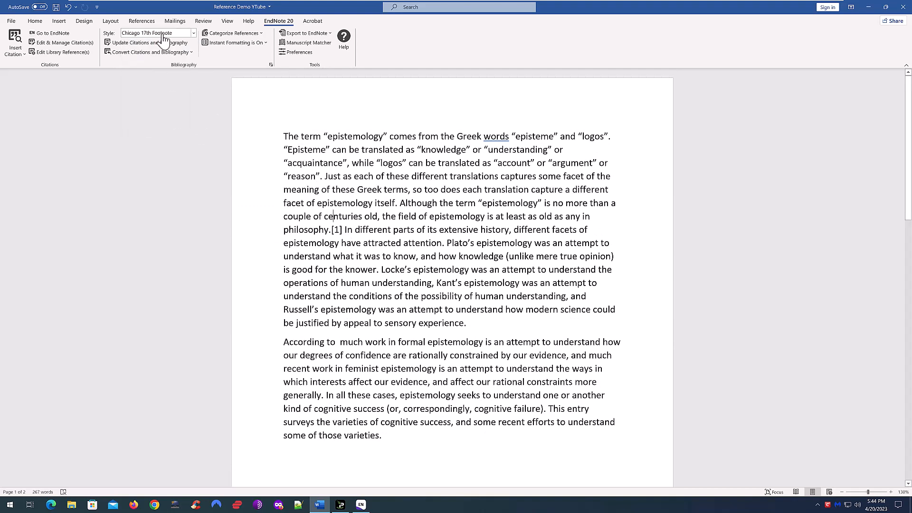
Set the citation style to APA 7th and review the reformatted document and the other available styles
{"action": "left_click", "coordinate": [194, 34]}
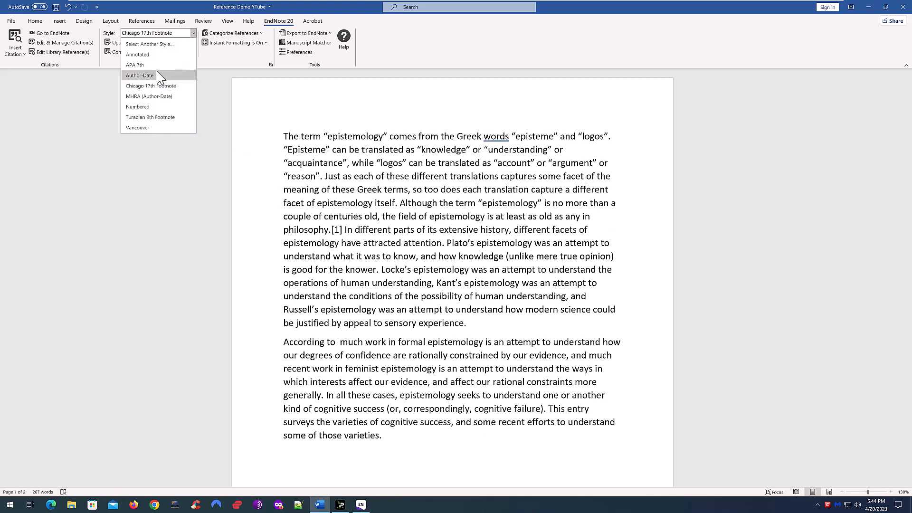
{"action": "left_click", "coordinate": [143, 65]}
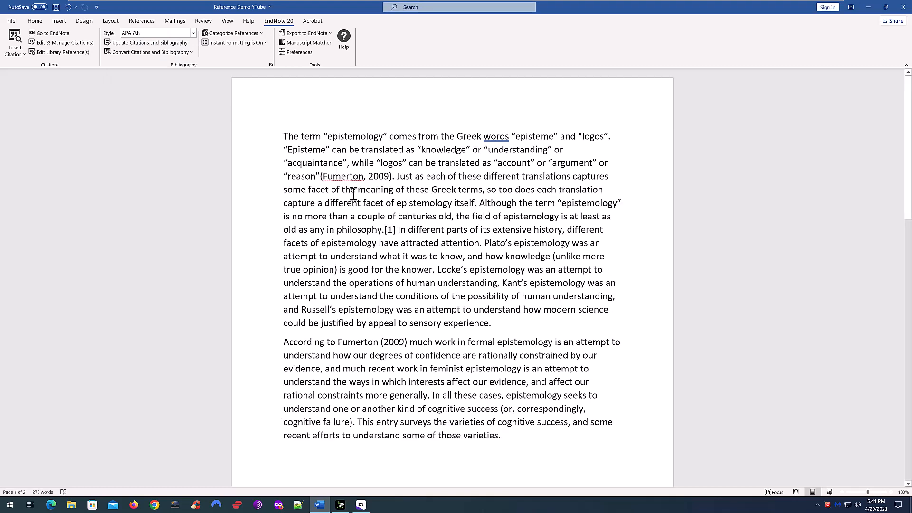
{"action": "key", "text": "Page_Down"}
{"action": "scroll", "coordinate": [373, 297], "scroll_direction": "up", "scroll_amount": 10}
{"action": "left_click", "coordinate": [372, 296]}
{"action": "left_click", "coordinate": [194, 33]}
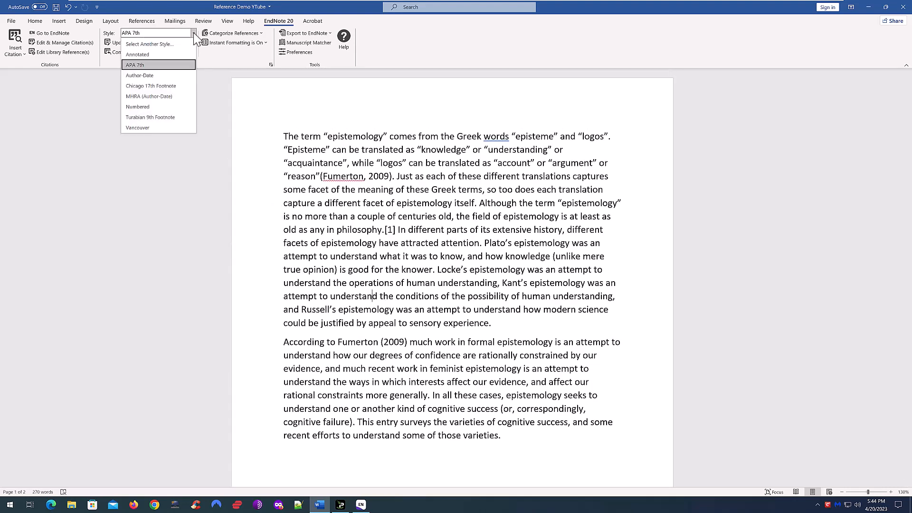
{"action": "left_click", "coordinate": [244, 203]}
Switch to the EndNote library window and look through its reference-management and tool commands
{"action": "key", "text": "alt+Tab"}
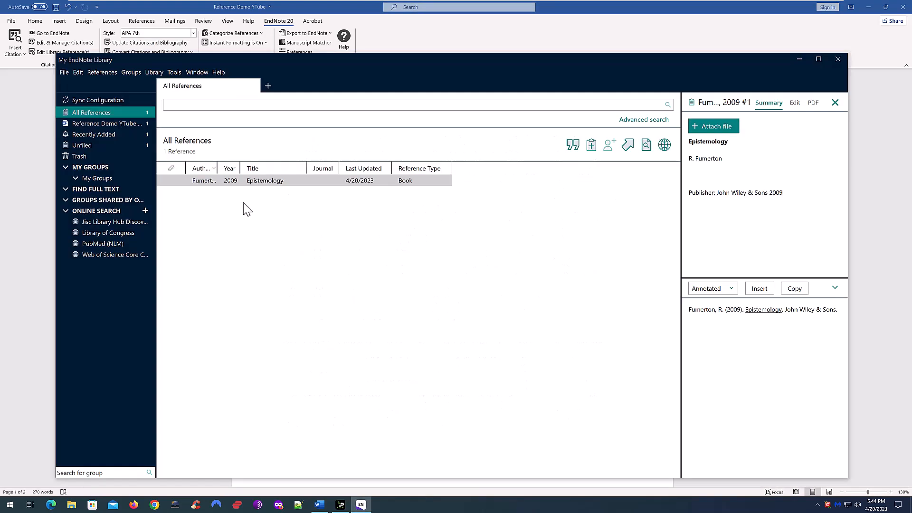
{"action": "left_click", "coordinate": [101, 75]}
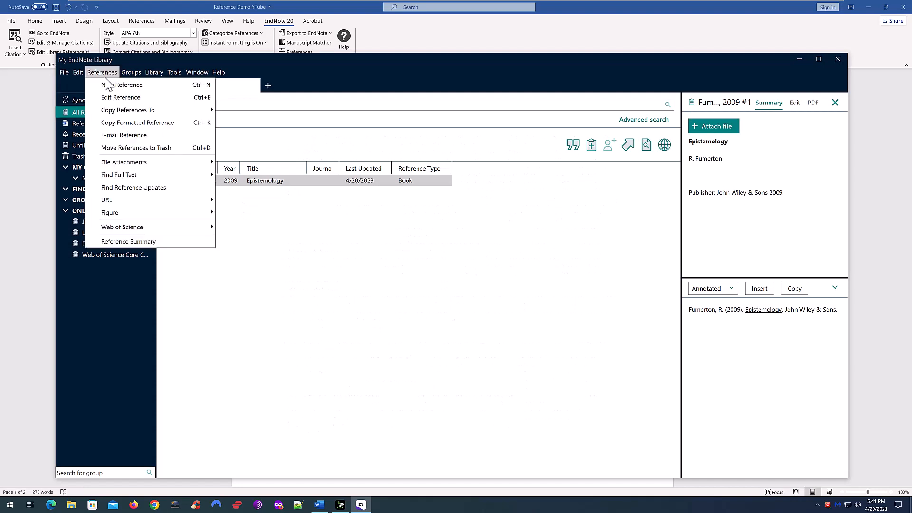
{"action": "left_click", "coordinate": [172, 73]}
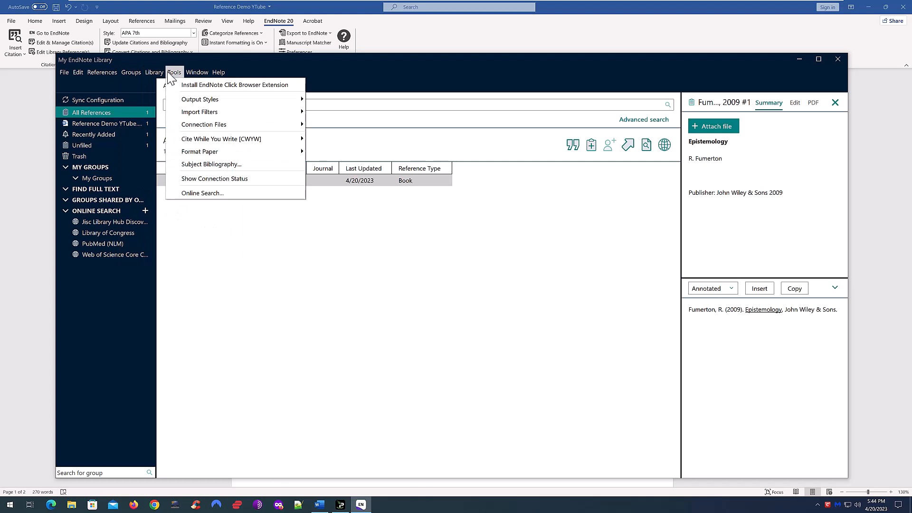
{"action": "left_click", "coordinate": [459, 196]}
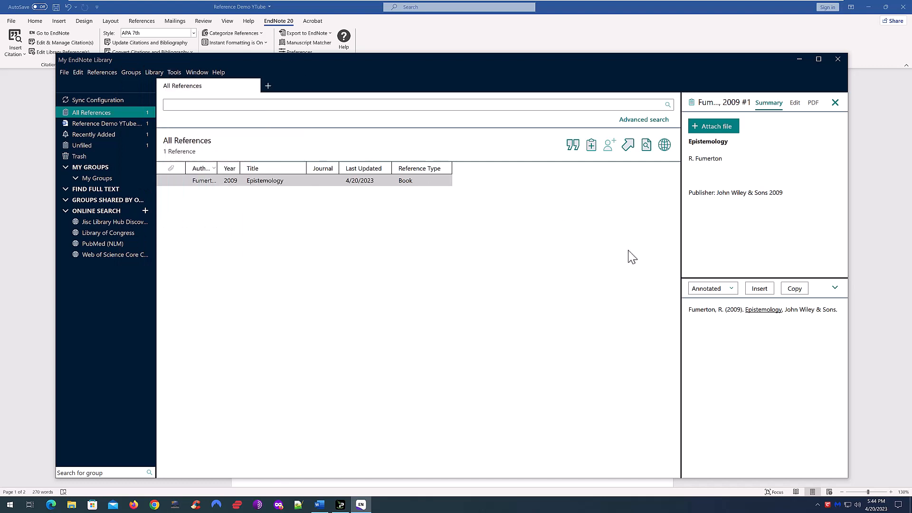